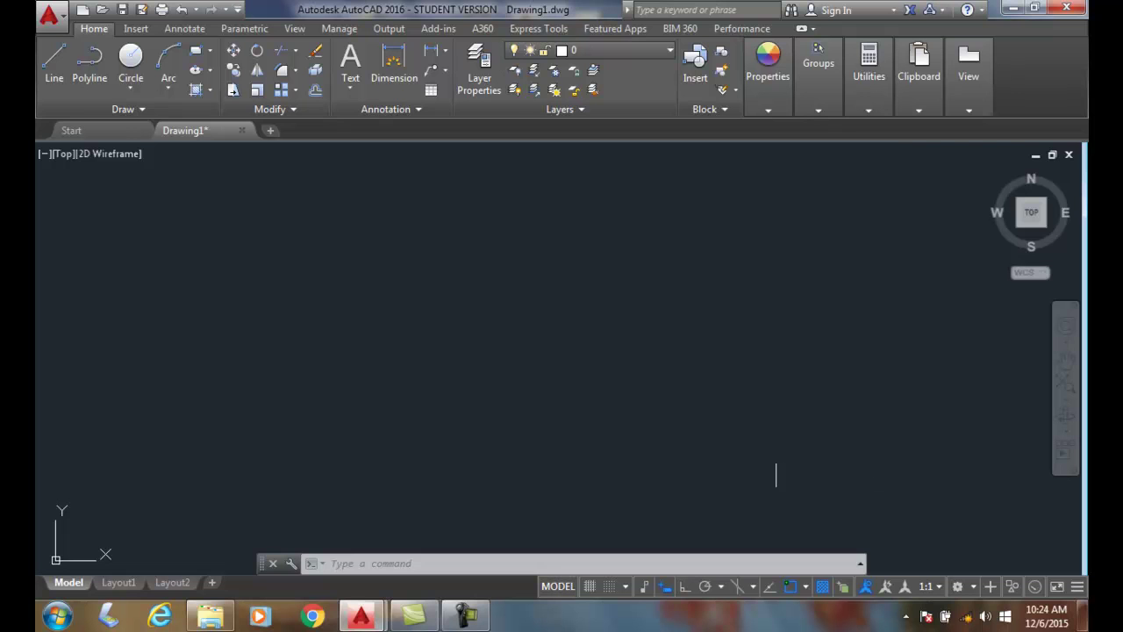
Launch the Single Line text command from the Annotate tab's Text dropdown.
click(137, 60)
click(350, 87)
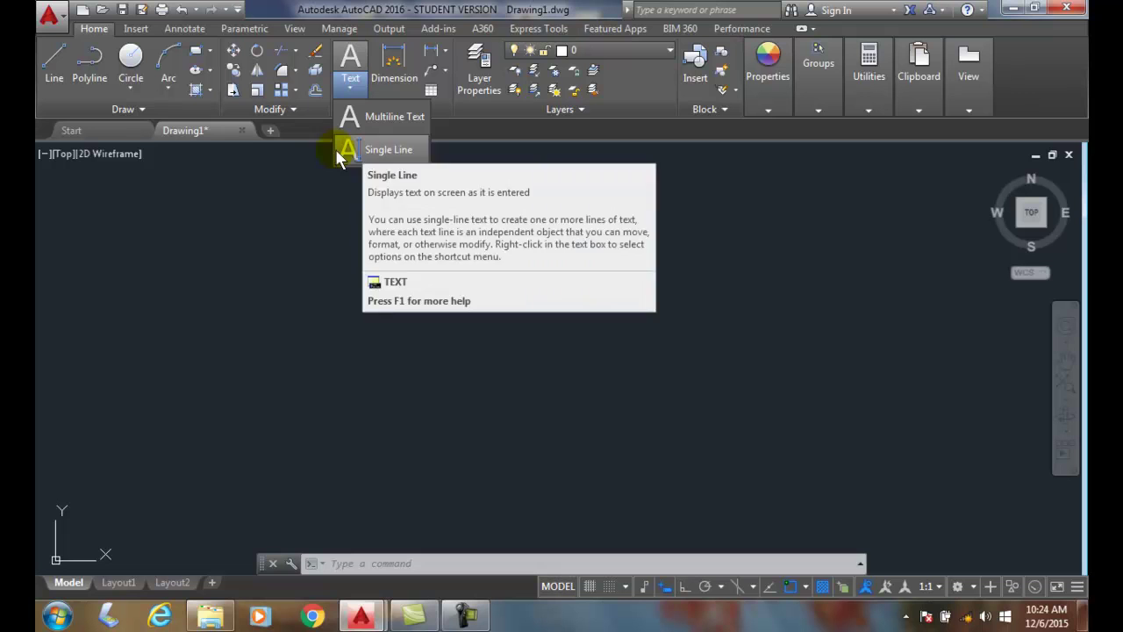
click(189, 166)
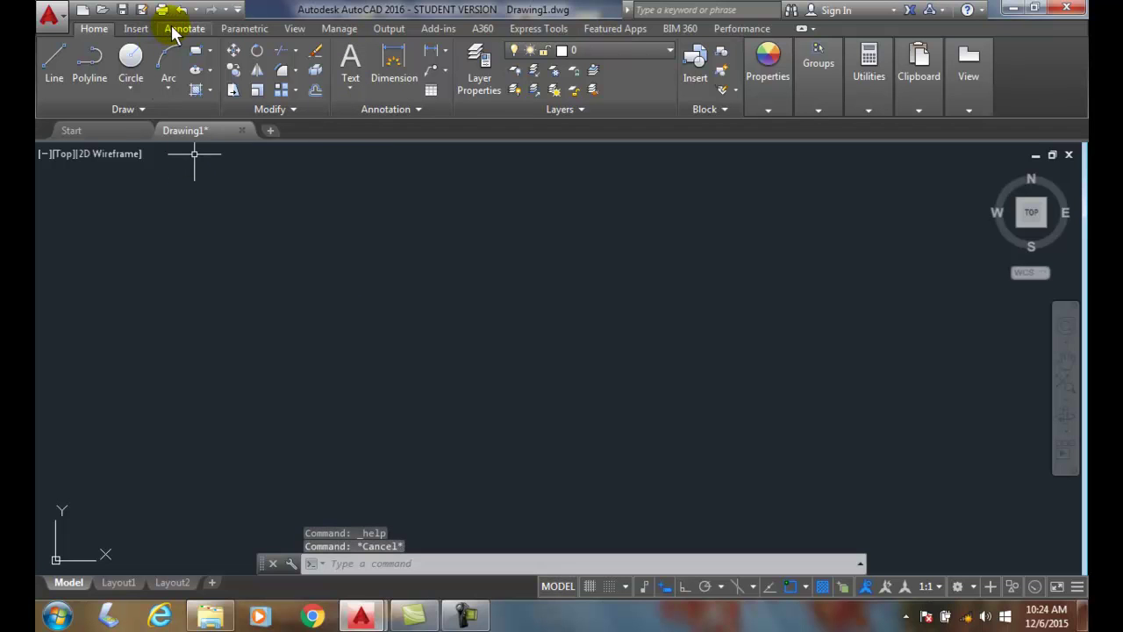
click(173, 26)
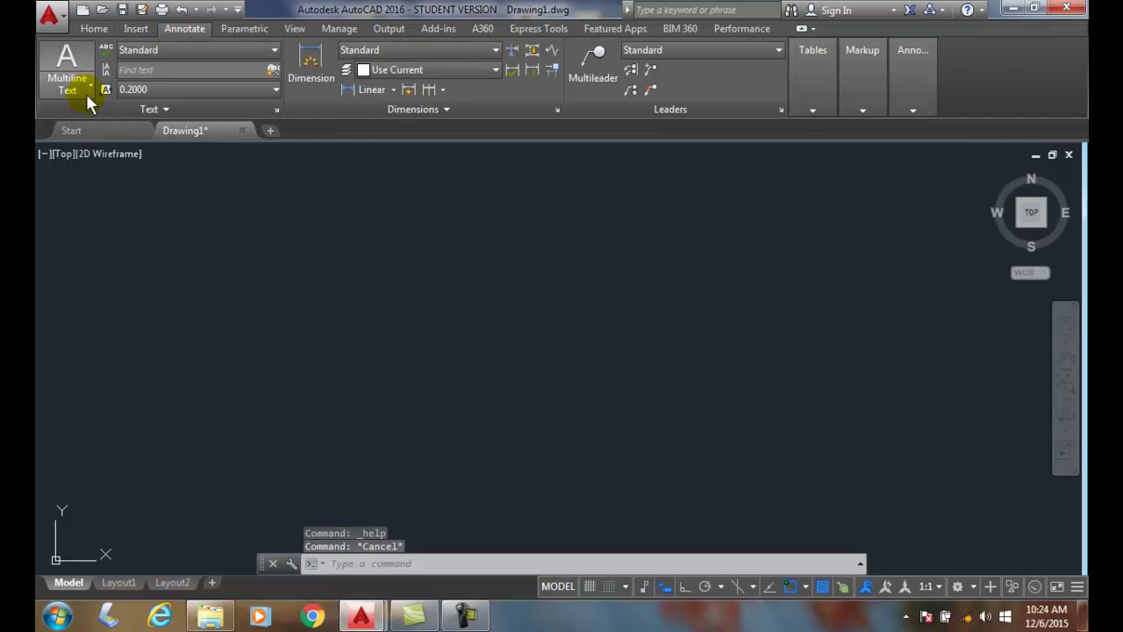
click(89, 86)
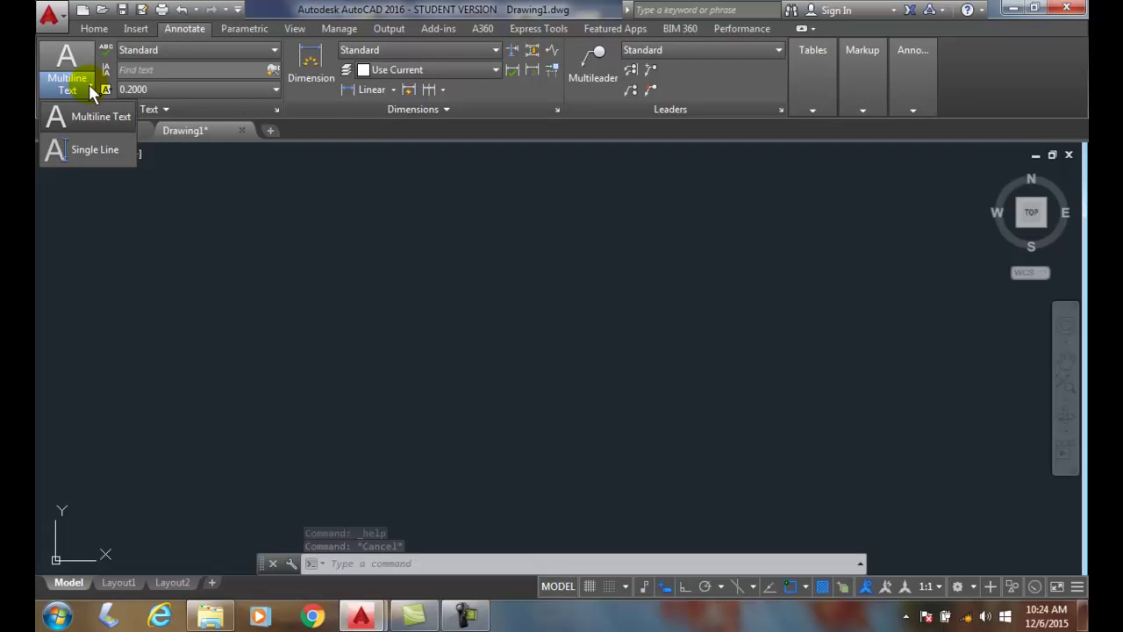
click(95, 150)
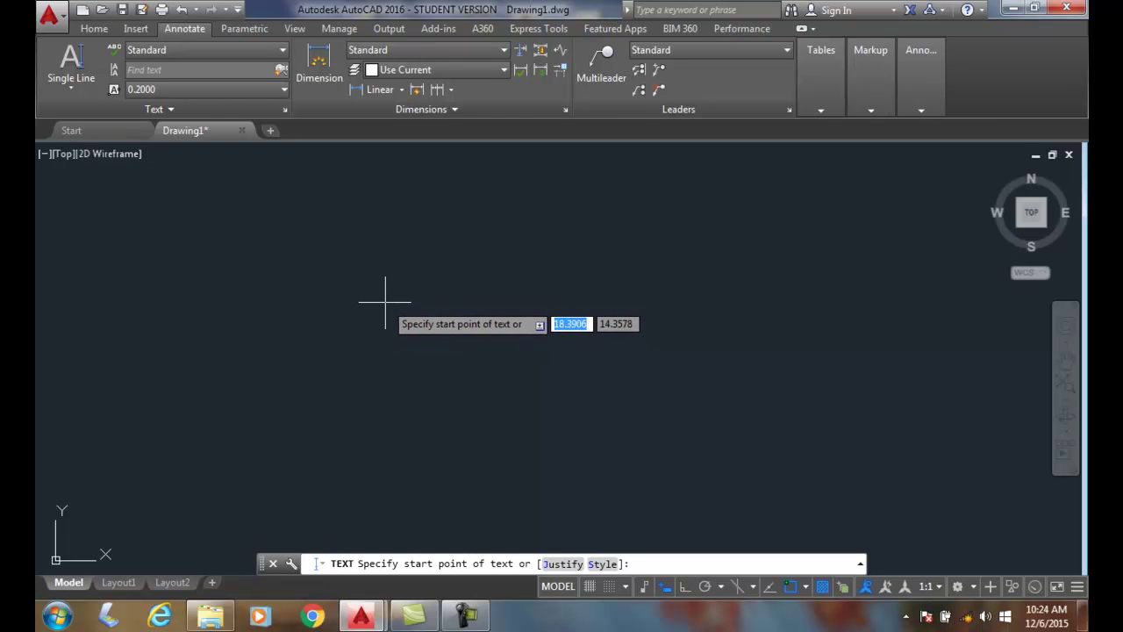
Place 'THIS IS SINGLE-LINE TEXT' at height 0.125 with 0° rotation.
click(385, 302)
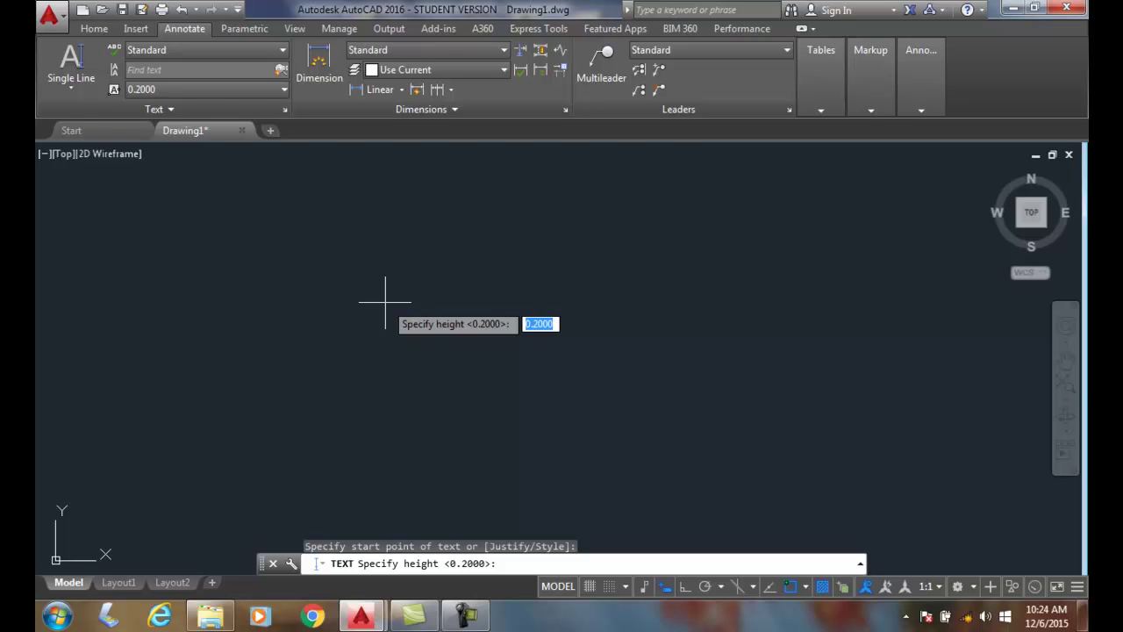
text(.125)
key(Return)
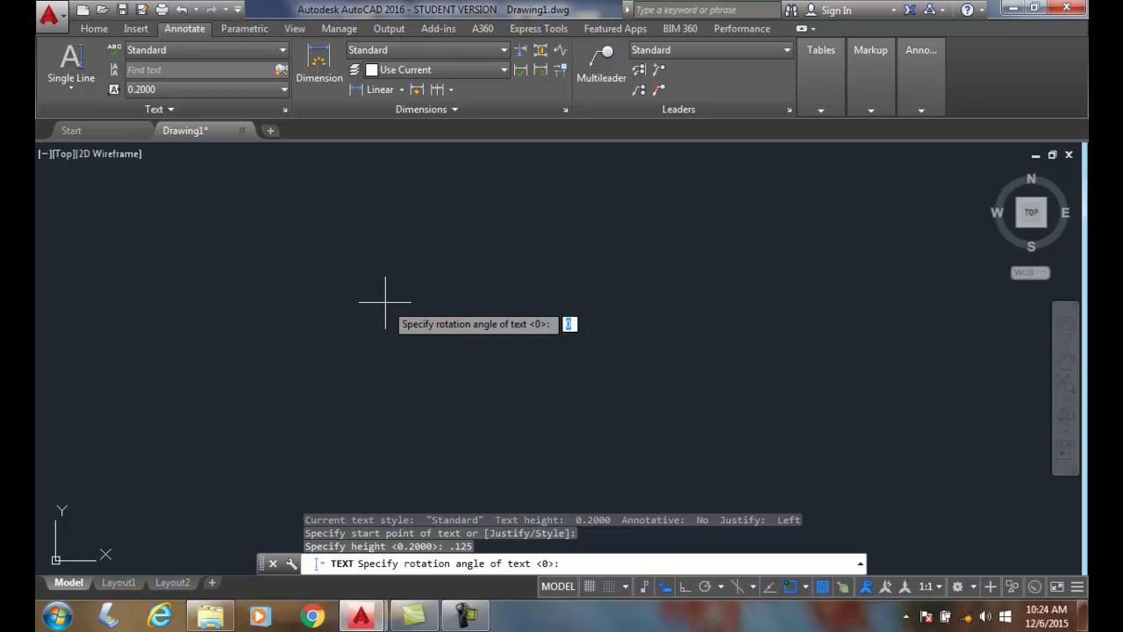
key(Return)
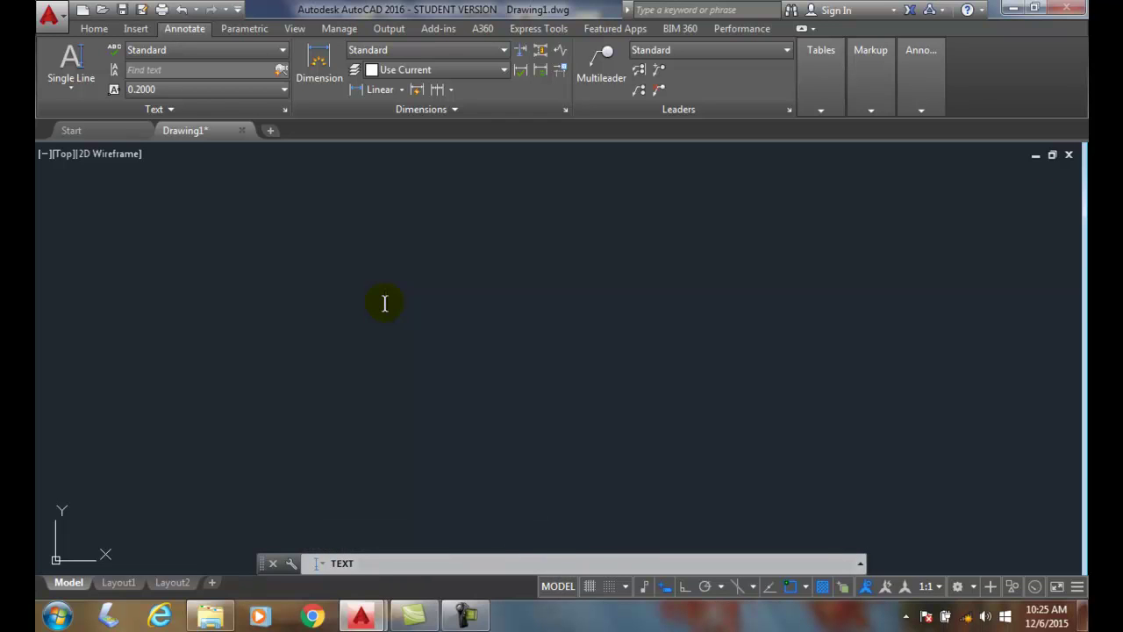
text(THIS IS SIN)
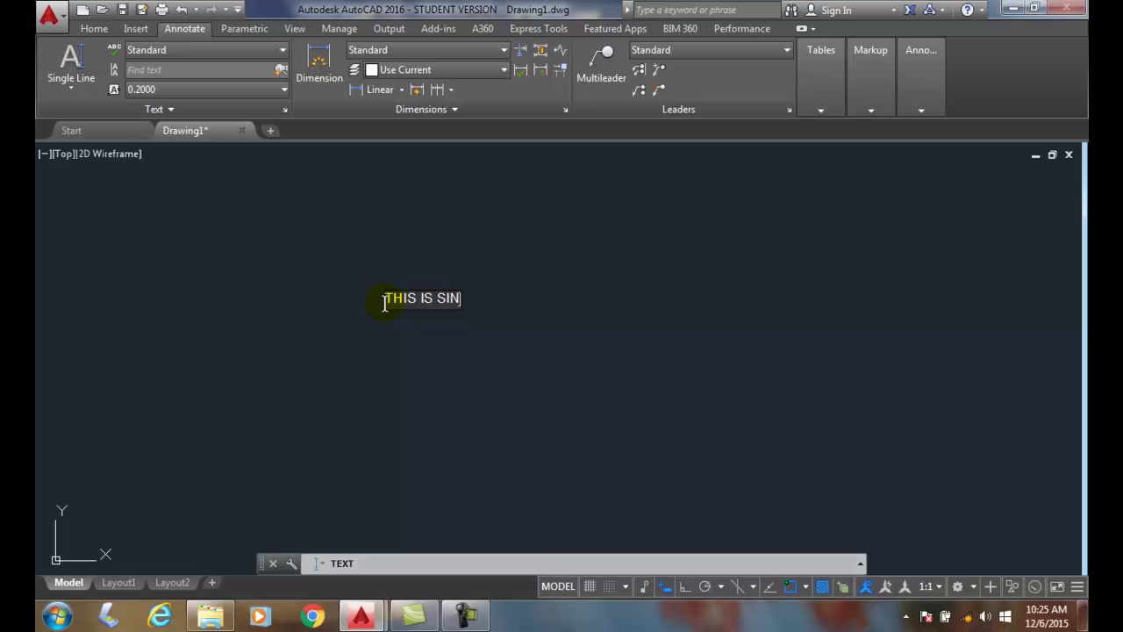
text(GLE-LINE)
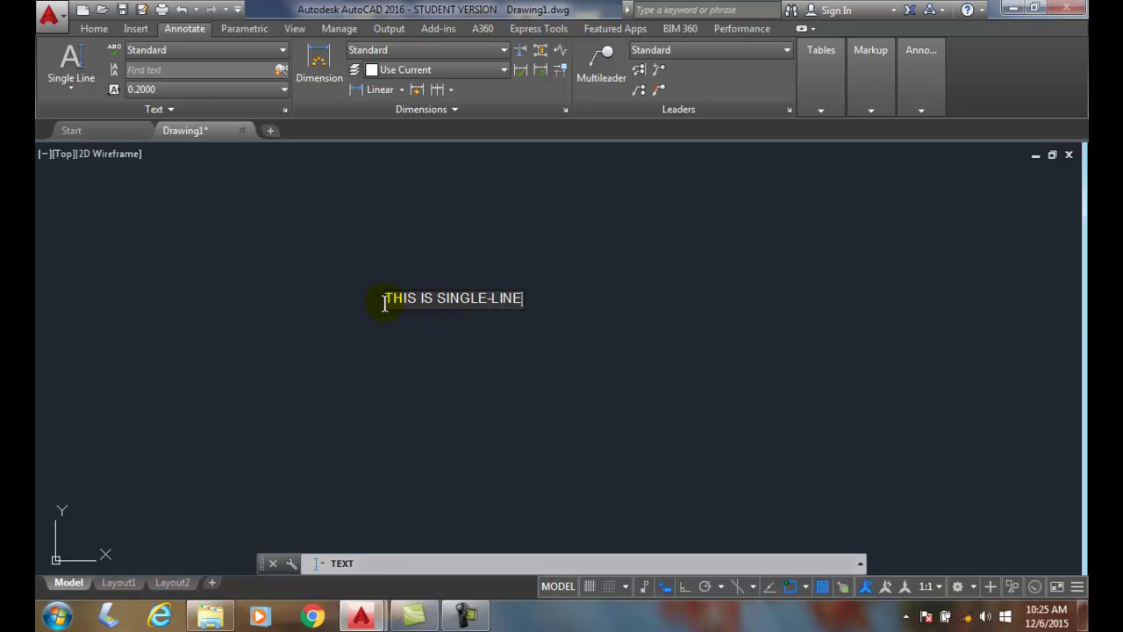
text( TEXT)
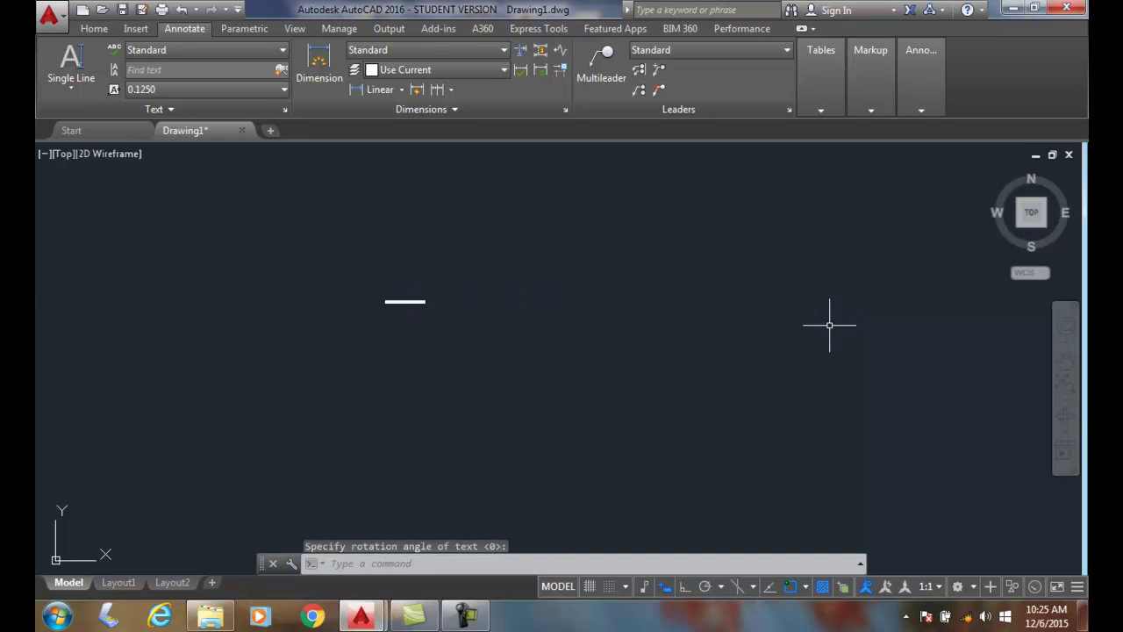
Commit the text, zoom in to frame it, and open the text type dropdown.
key(Return)
middle_drag(220, 266, 799, 301)
scroll(735, 304, down, 3)
scroll(704, 313, up, 6)
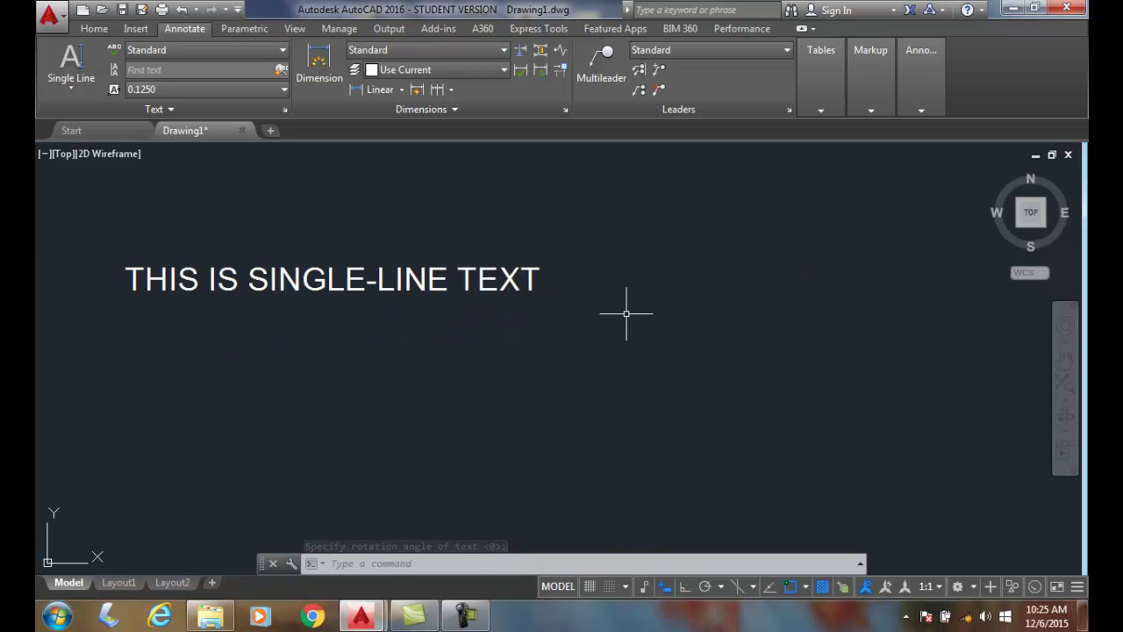
middle_drag(626, 313, 772, 290)
scroll(773, 290, up, 2)
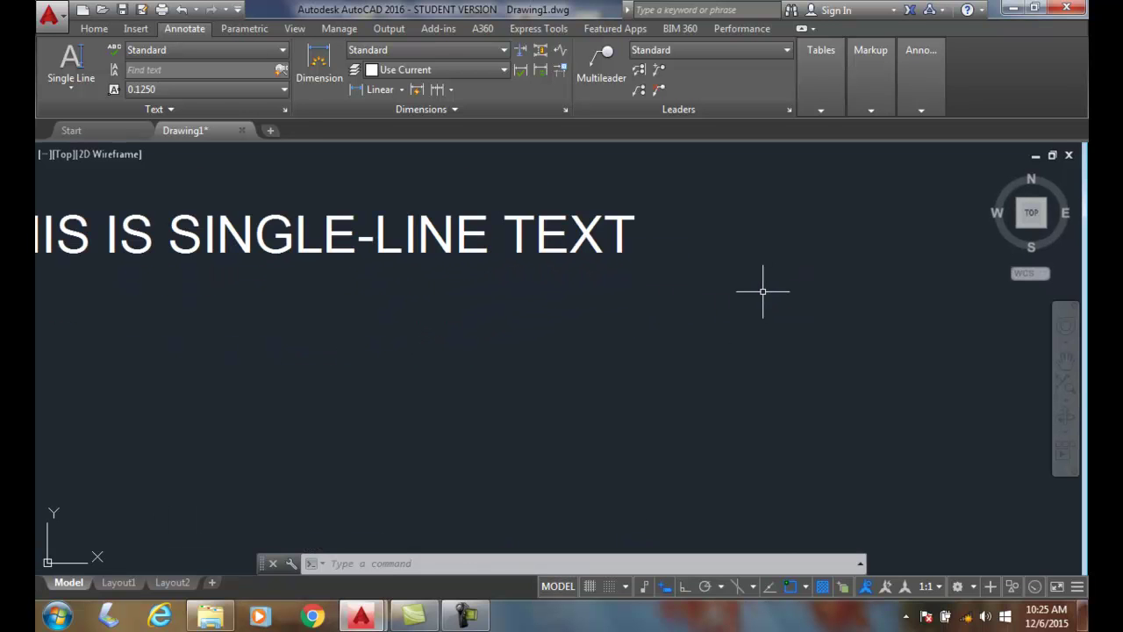
scroll(763, 291, up, 2)
middle_drag(852, 301, 924, 319)
scroll(925, 318, down, 4)
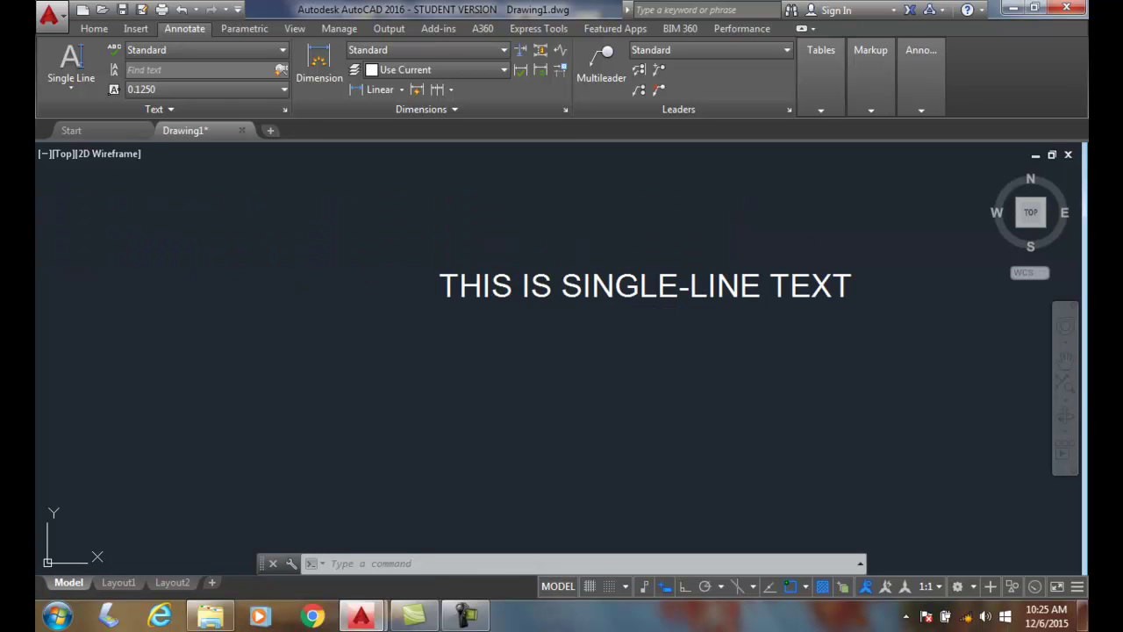
middle_drag(609, 322, 547, 299)
scroll(547, 298, up, 2)
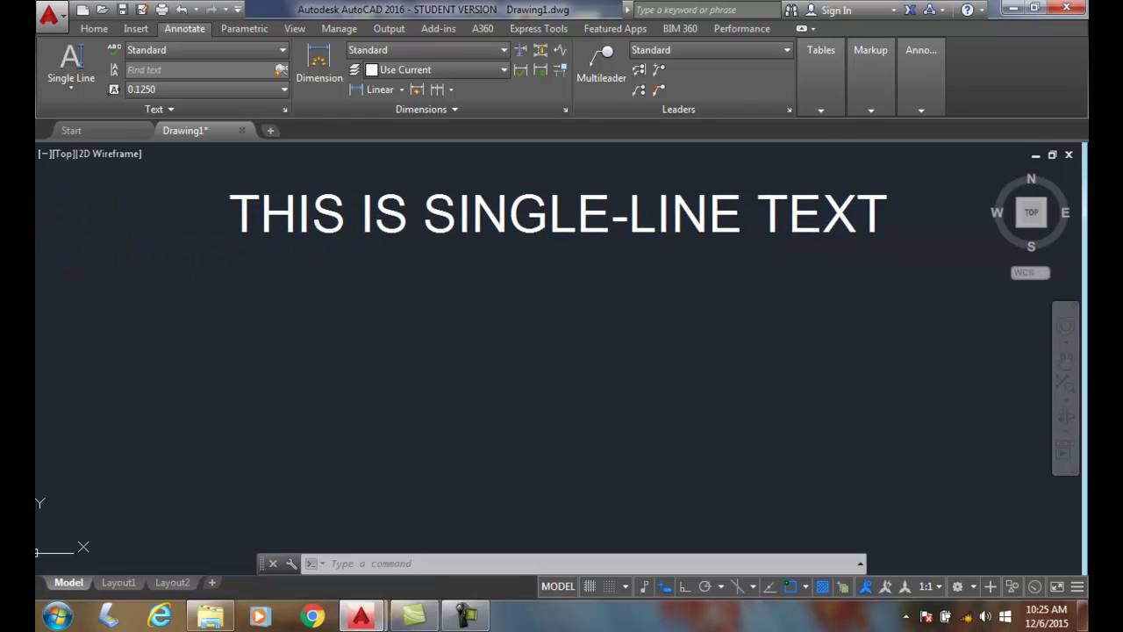
scroll(488, 269, down, 2)
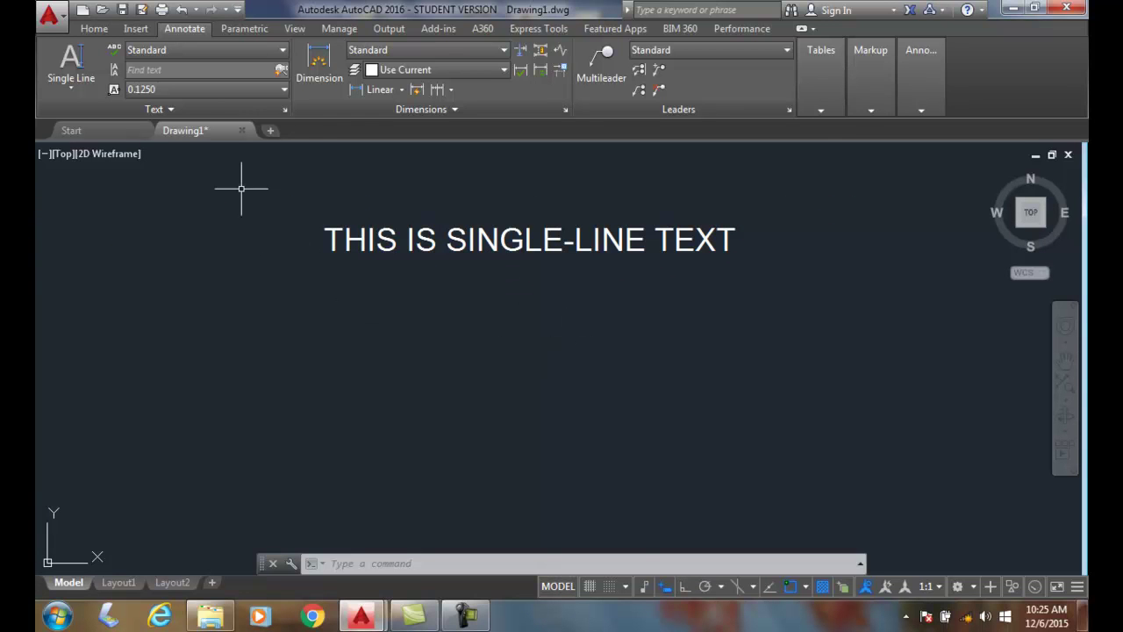
click(71, 90)
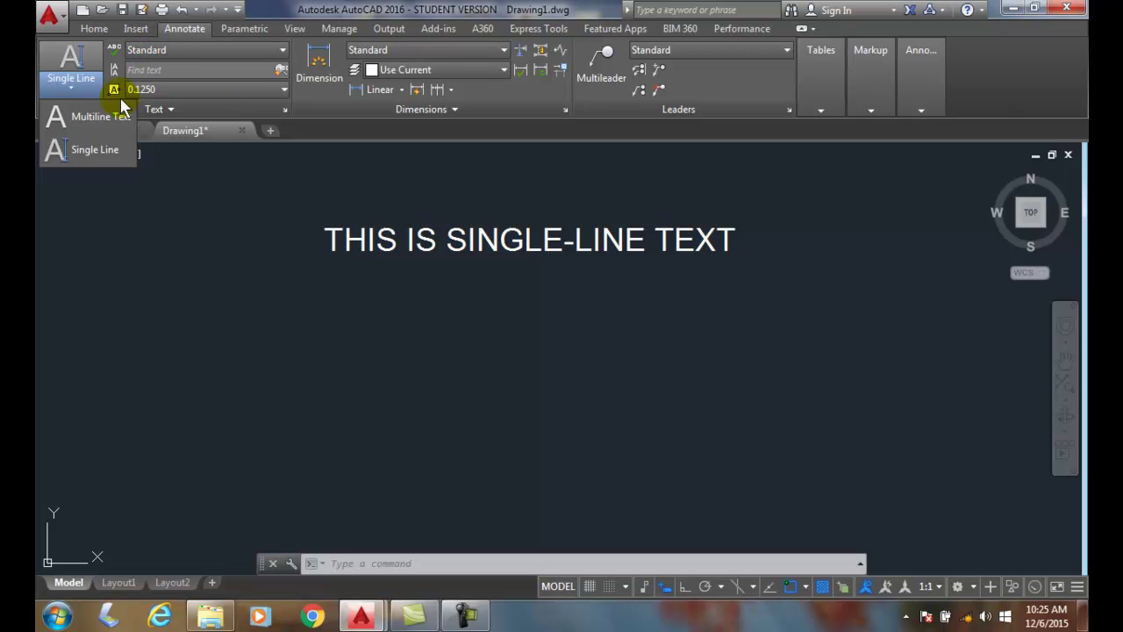
Begin a second single-line text below the first, with height 0.25.
click(88, 150)
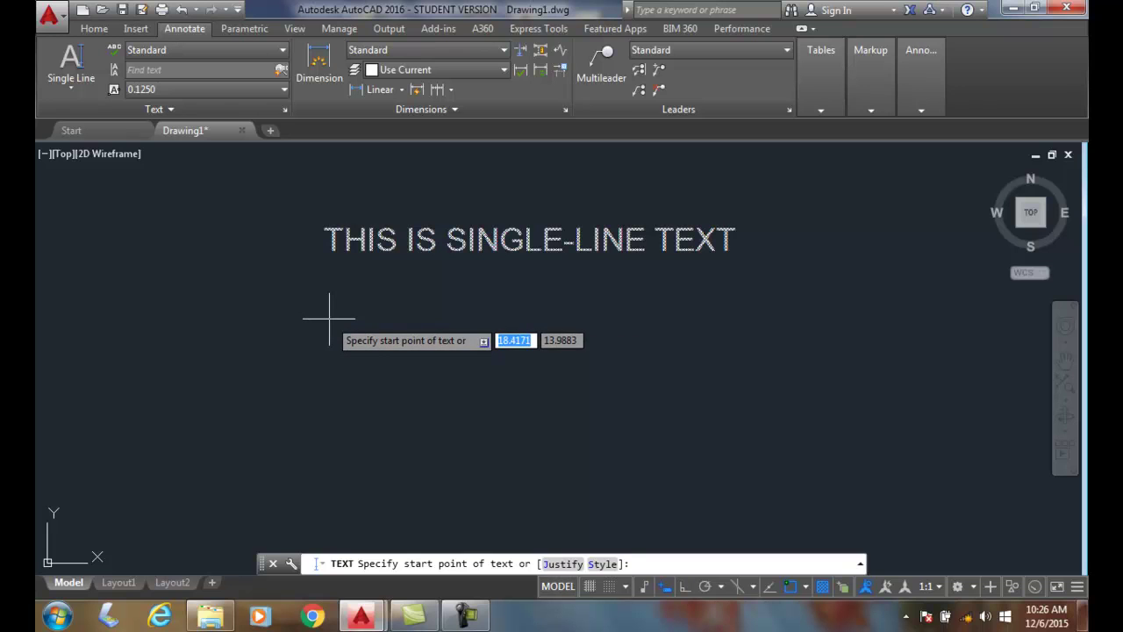
click(329, 318)
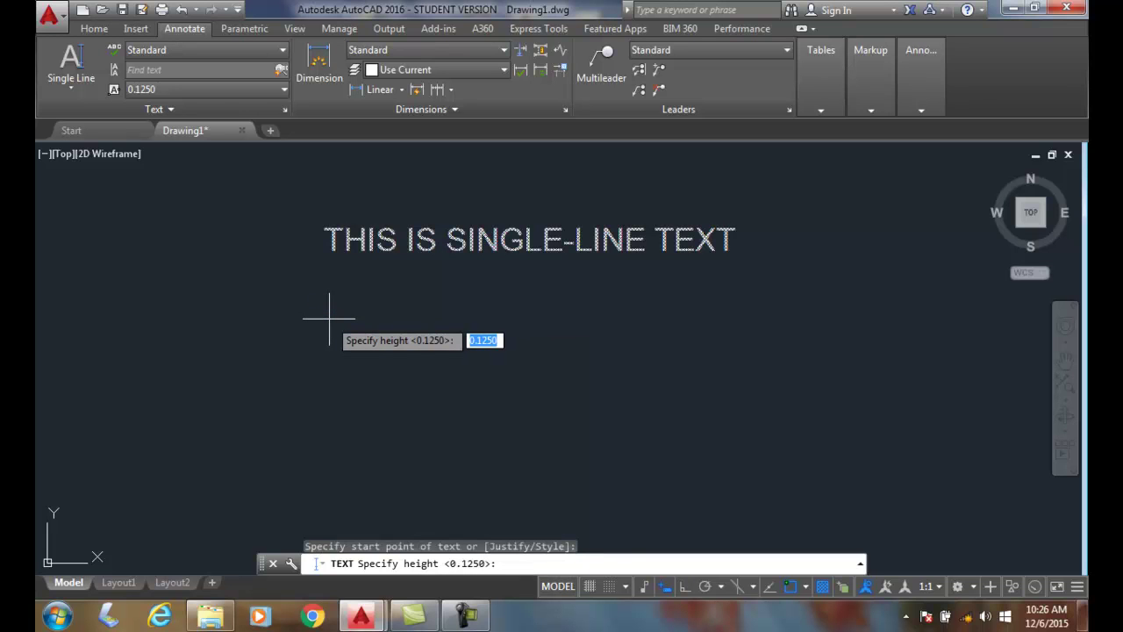
text(.25)
key(Return)
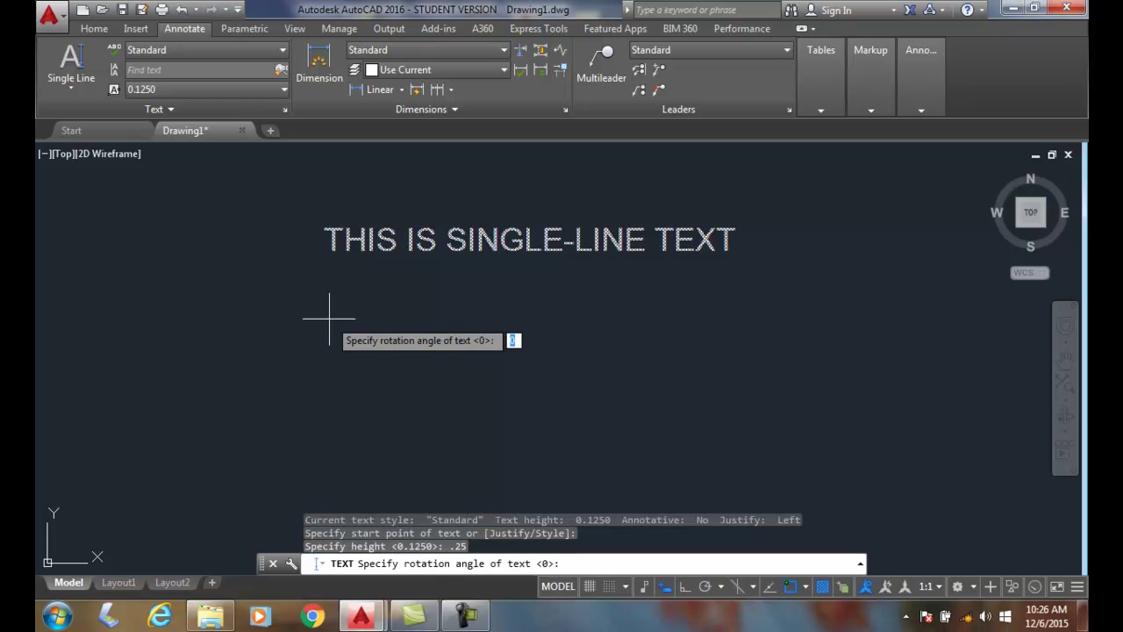
Keep 0° rotation and enter three lines: 'THIS IS .25 INCH TEXT', 'SECOND LINE OF TEXT', 'THIRD LINE'.
key(Return)
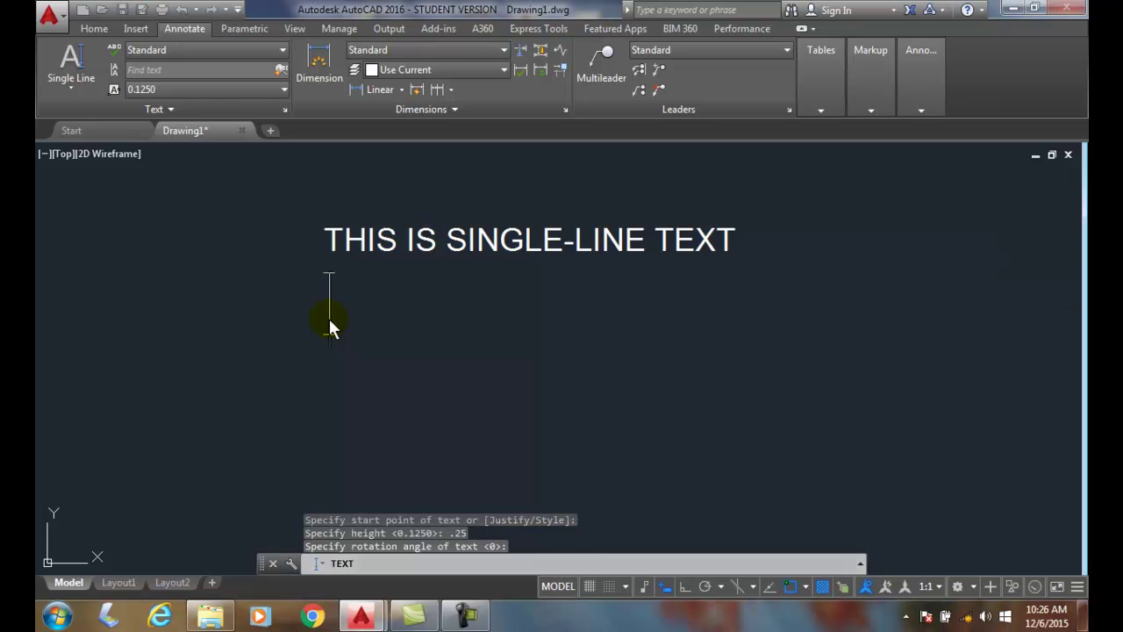
text(THIS )
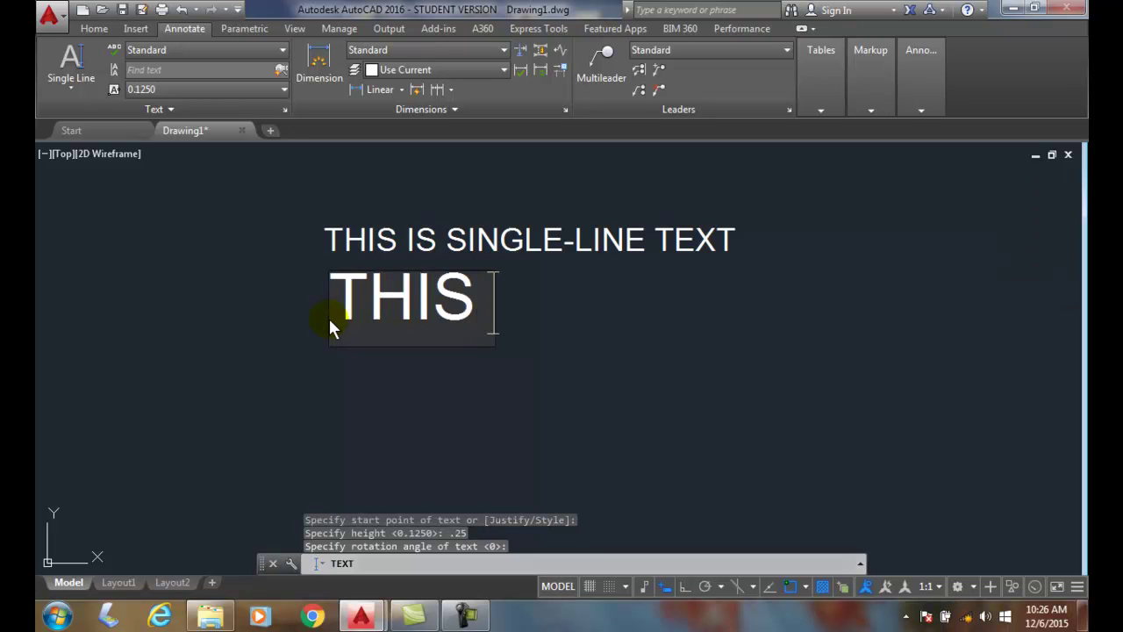
text(IS .25)
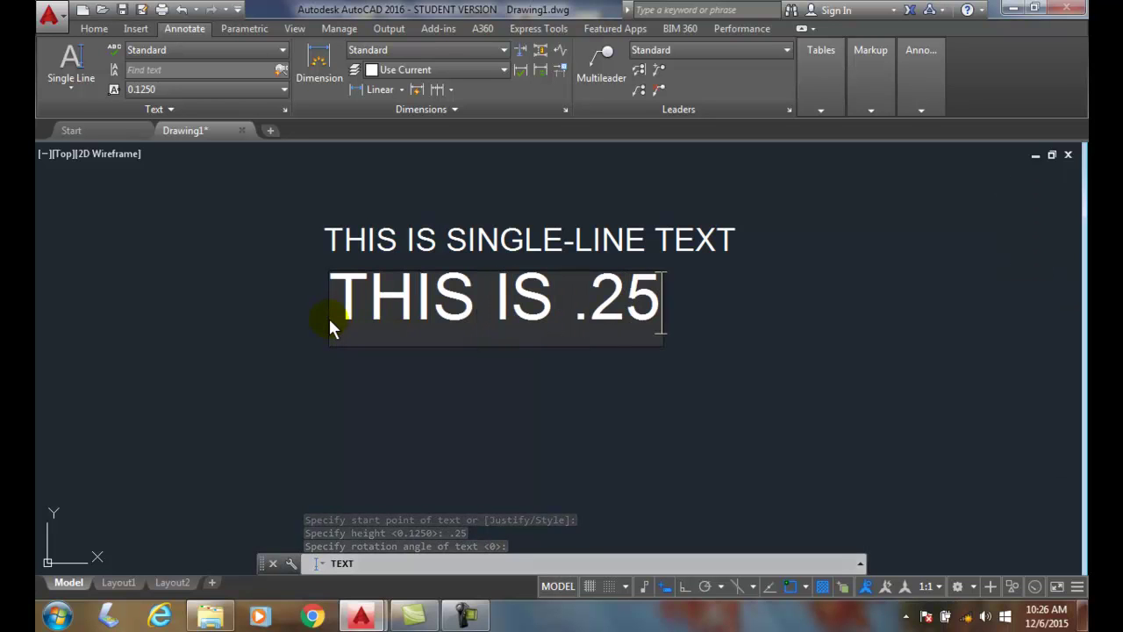
text( IN)
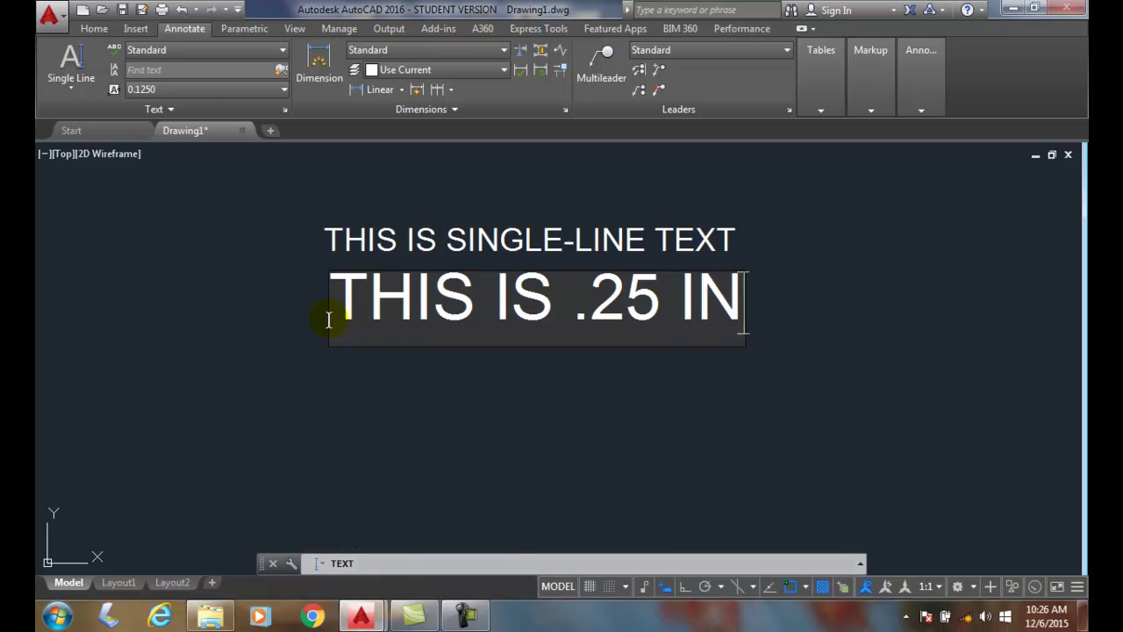
text(CH TEXT)
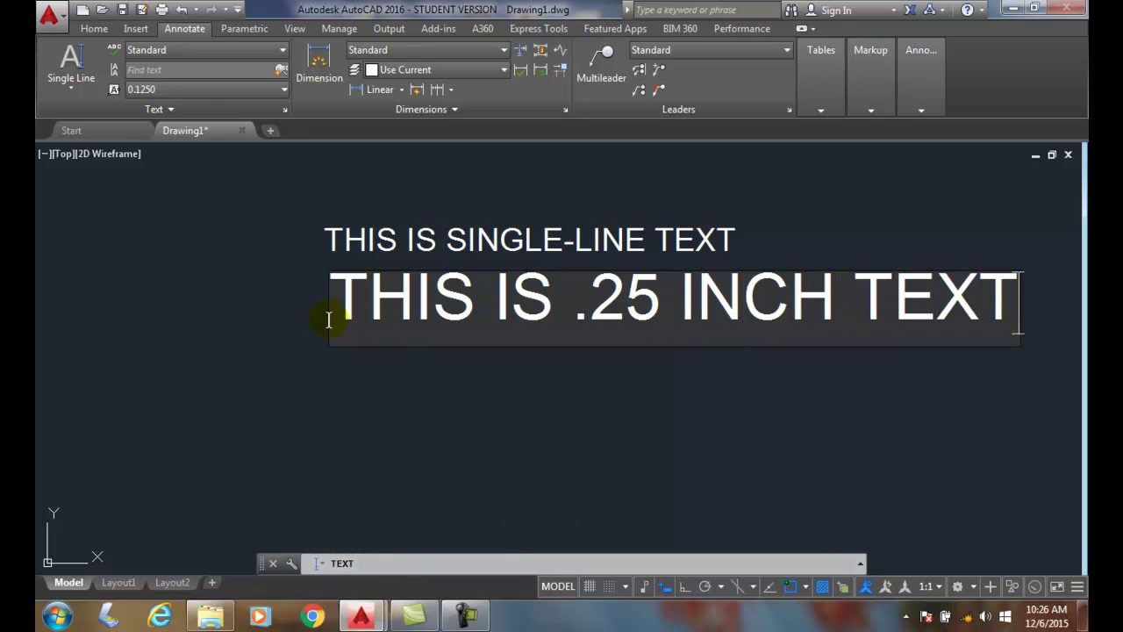
key(Return)
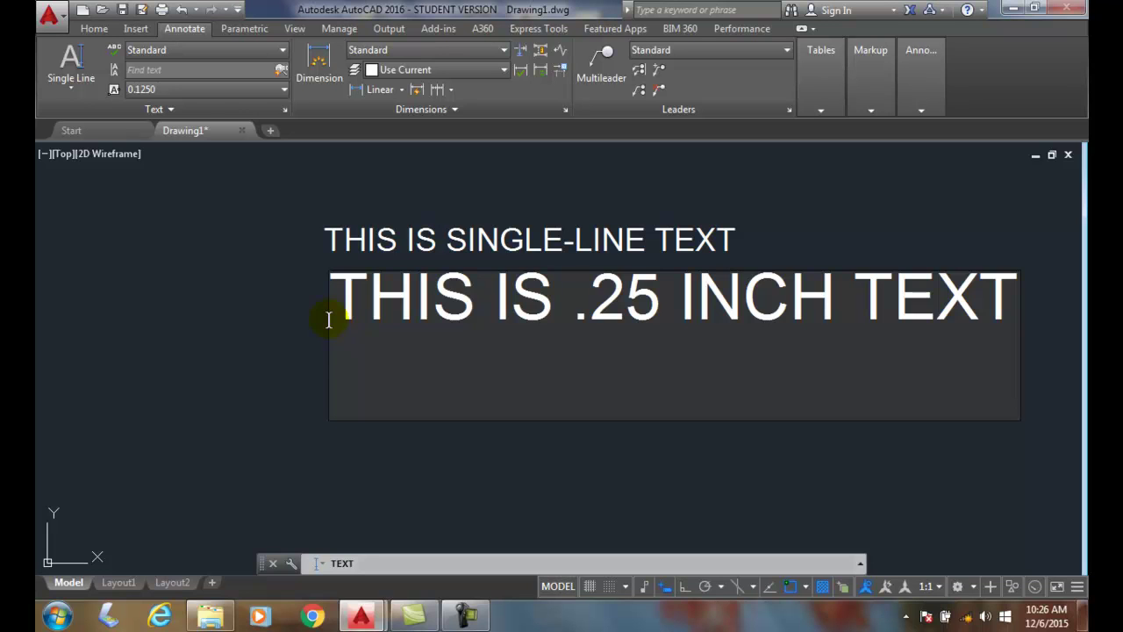
text(SECOND)
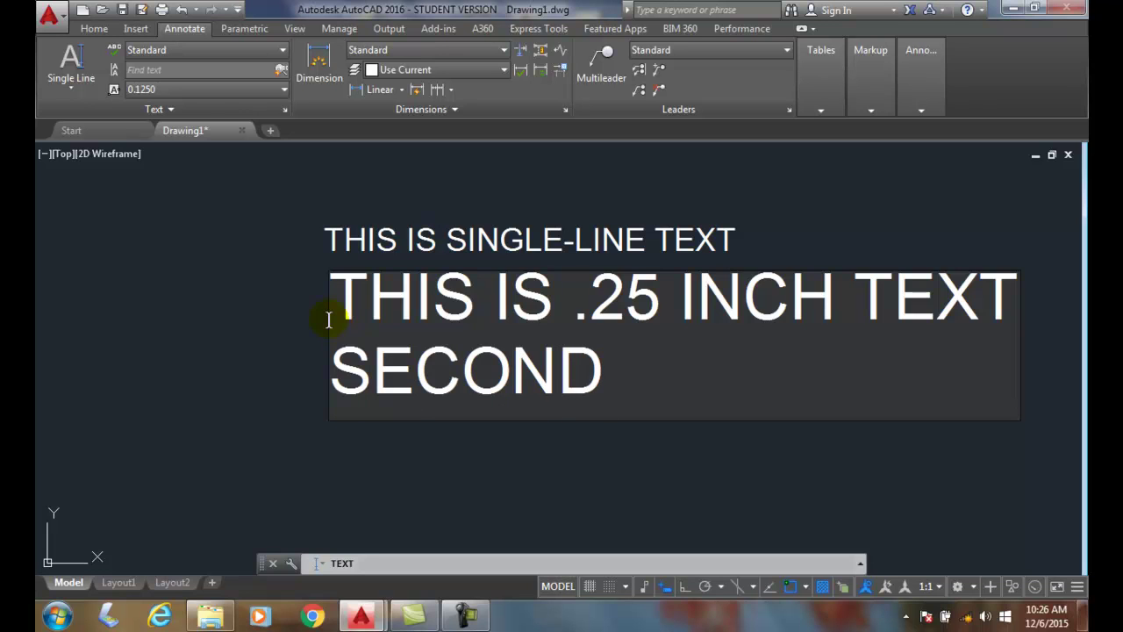
text( LINE OF)
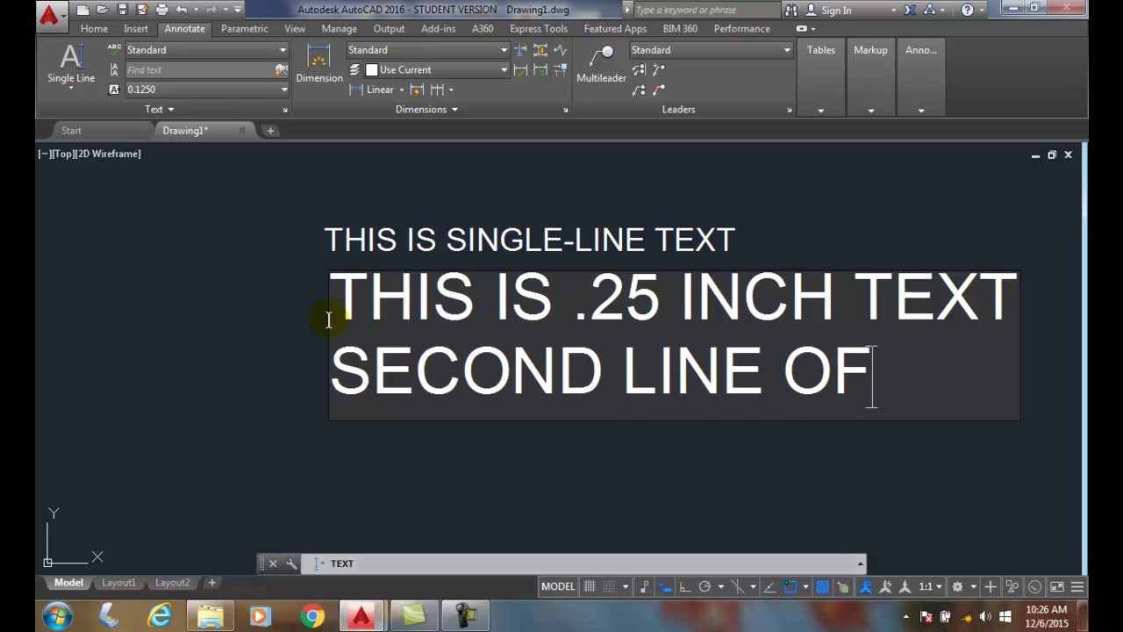
text( TEXT)
key(Return)
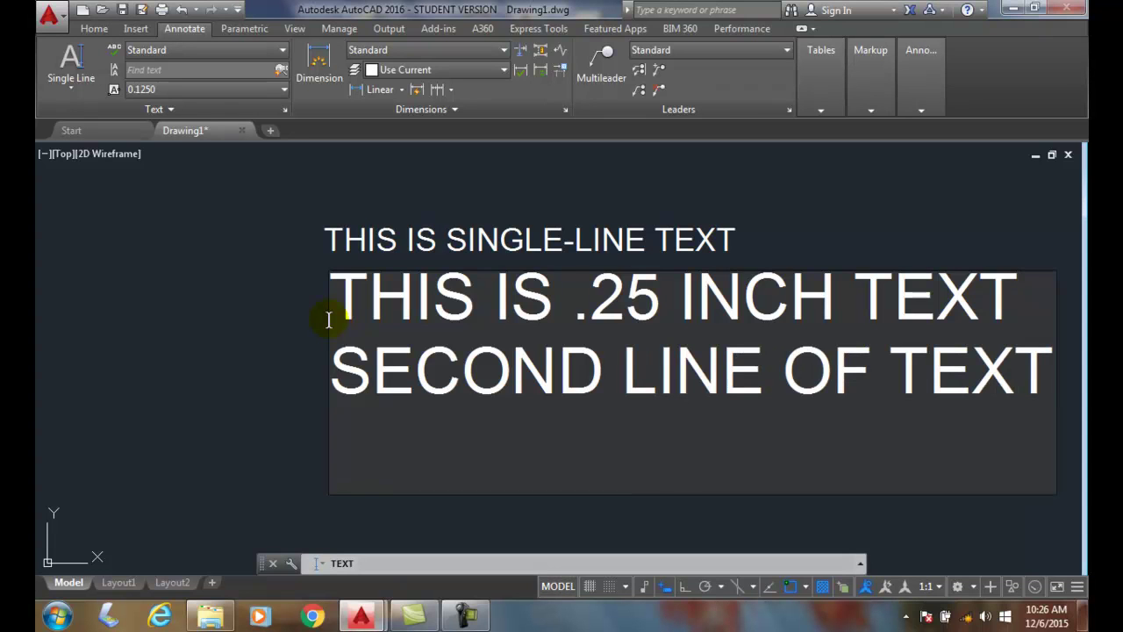
text(TH)
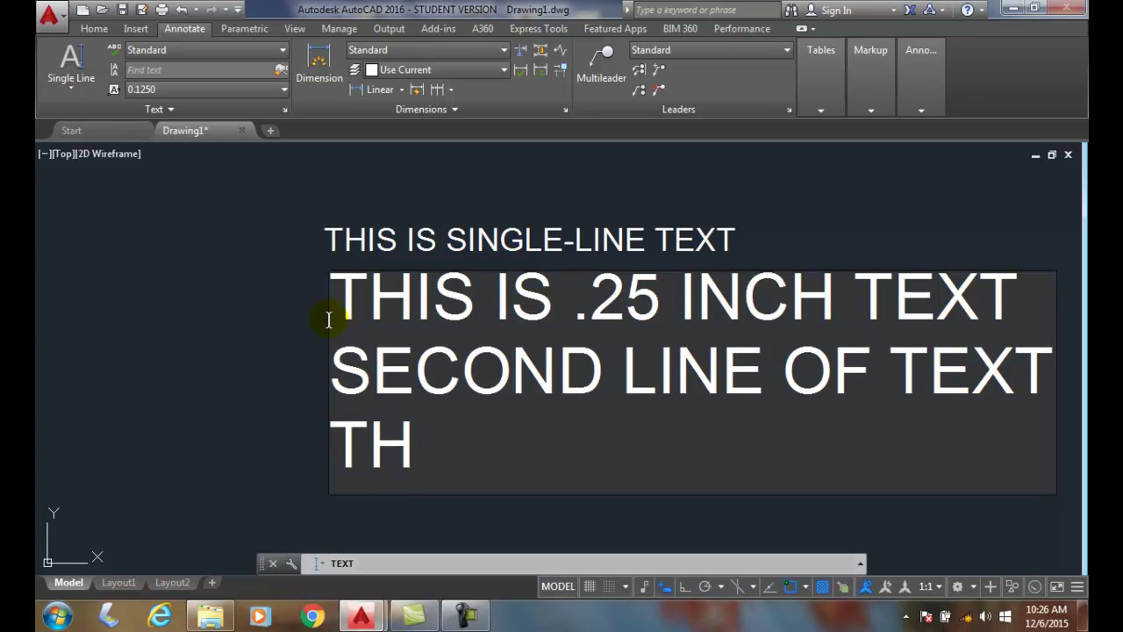
text(IRD)
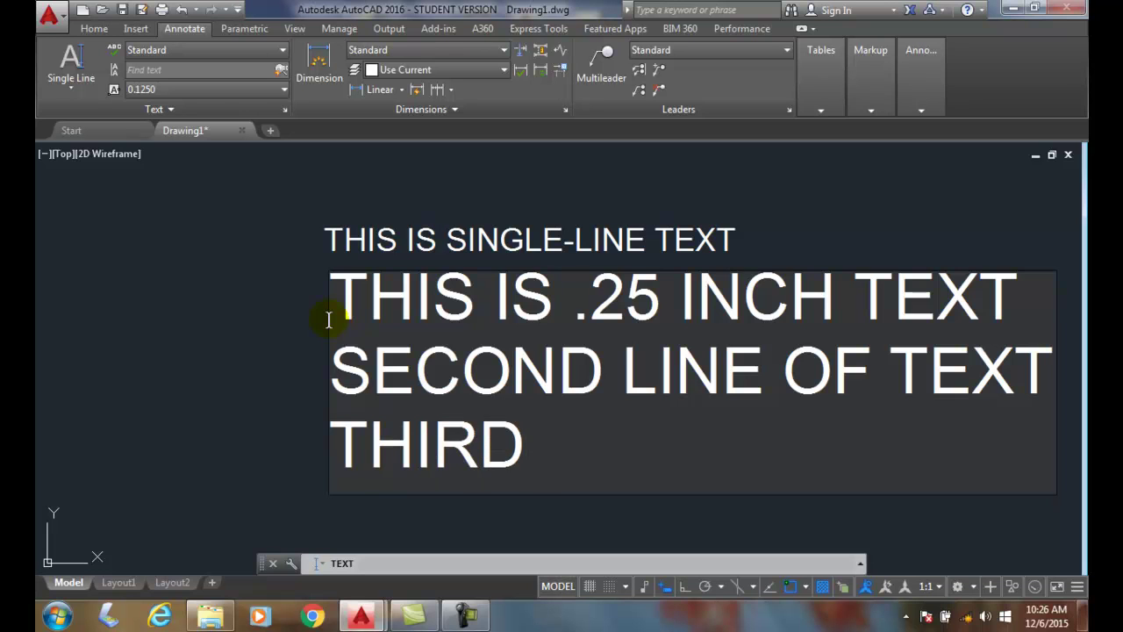
text( LINE)
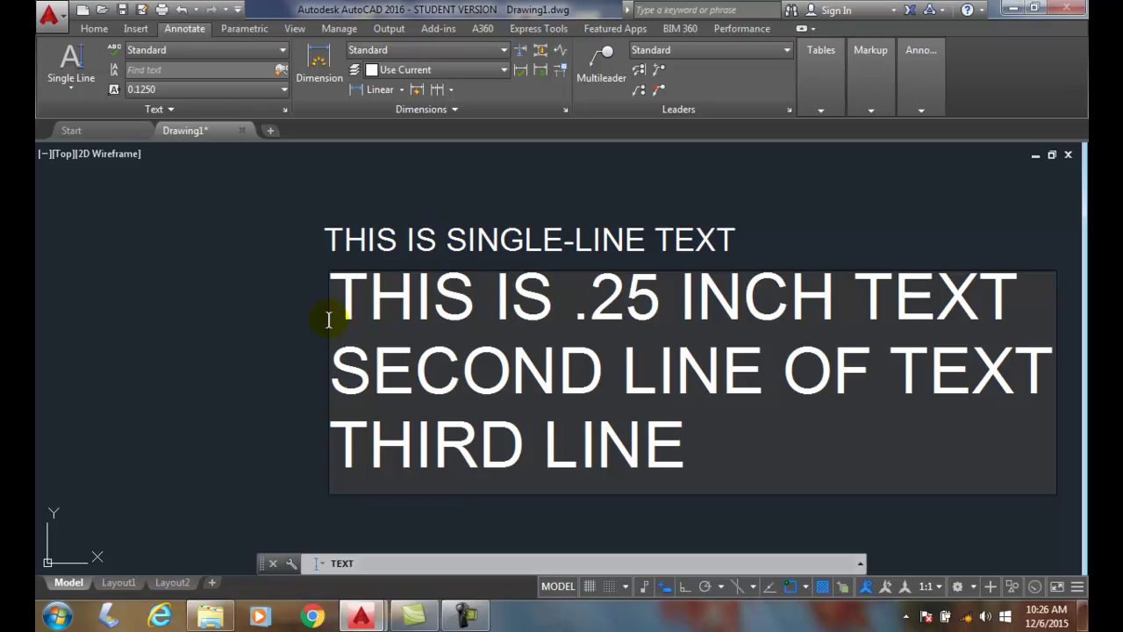
key(Return)
key(Return)
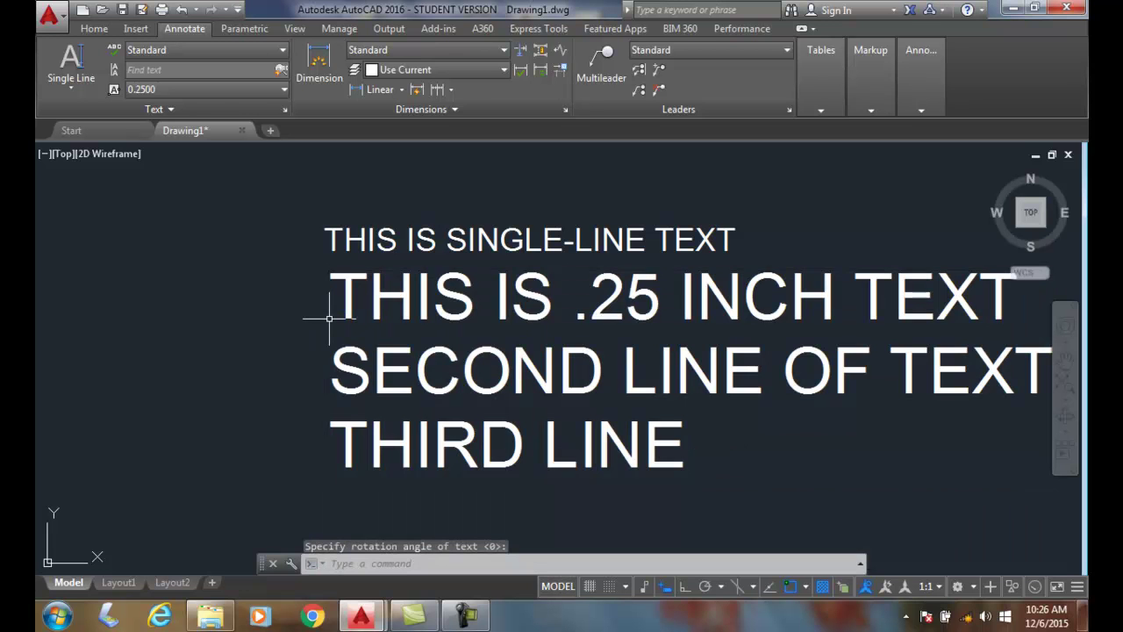
scroll(330, 319, down, 2)
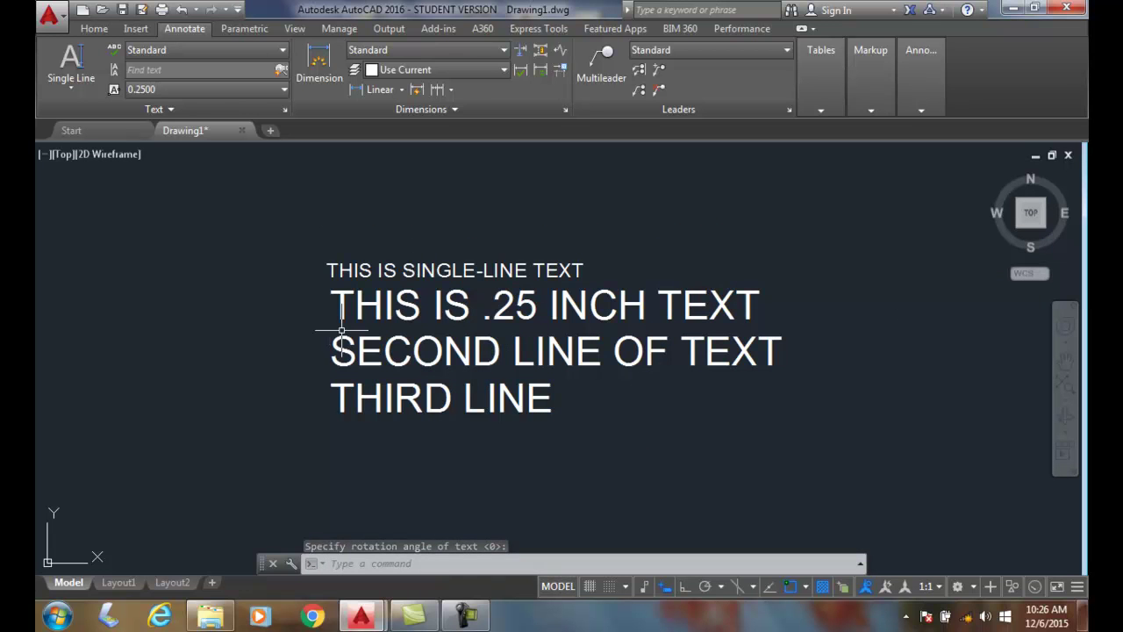
click(342, 330)
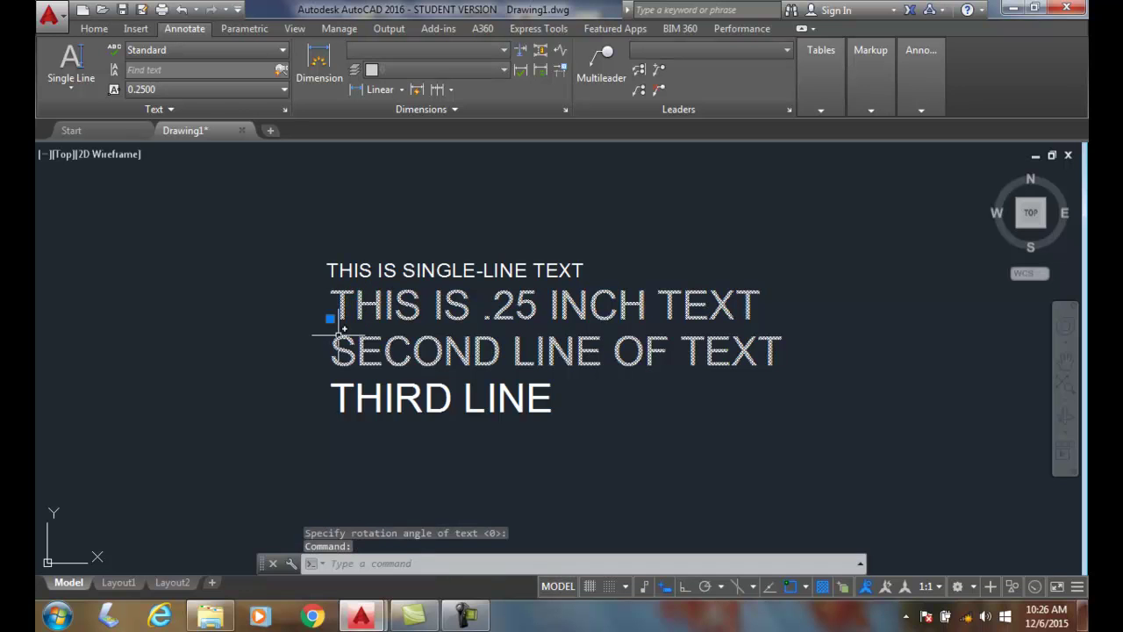
key(Escape)
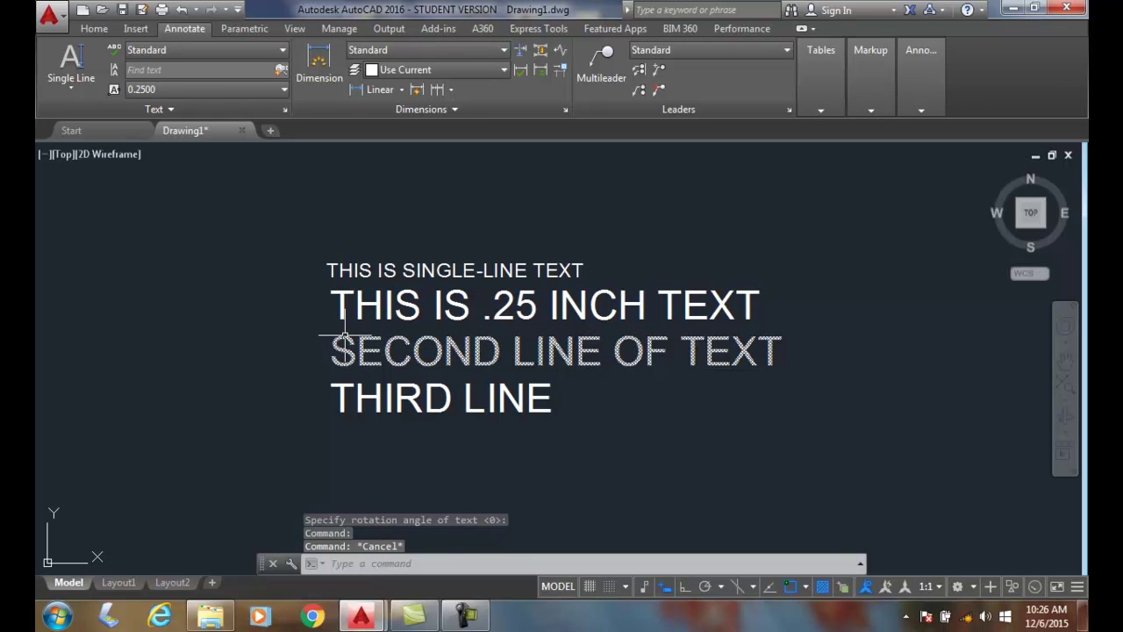
click(343, 338)
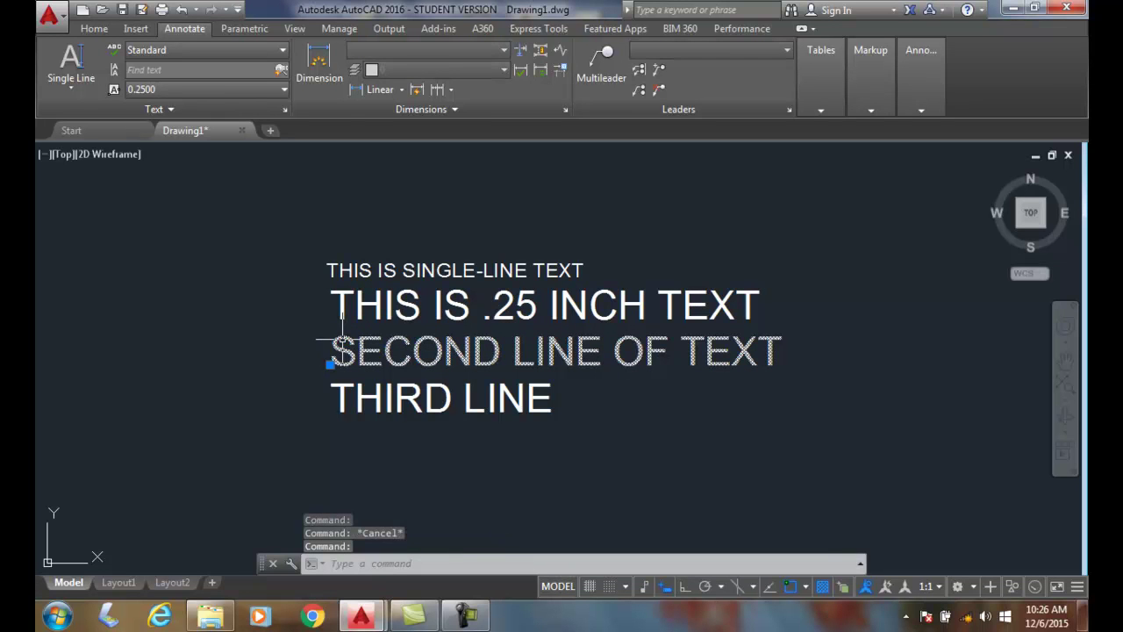
key(Escape)
click(336, 384)
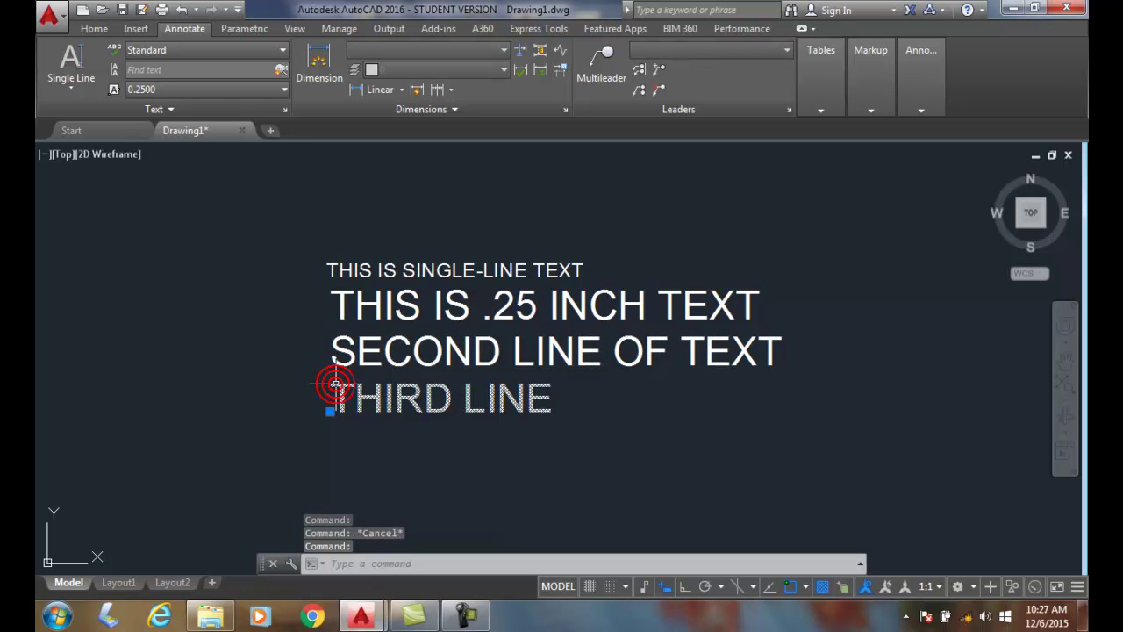
key(Escape)
click(333, 342)
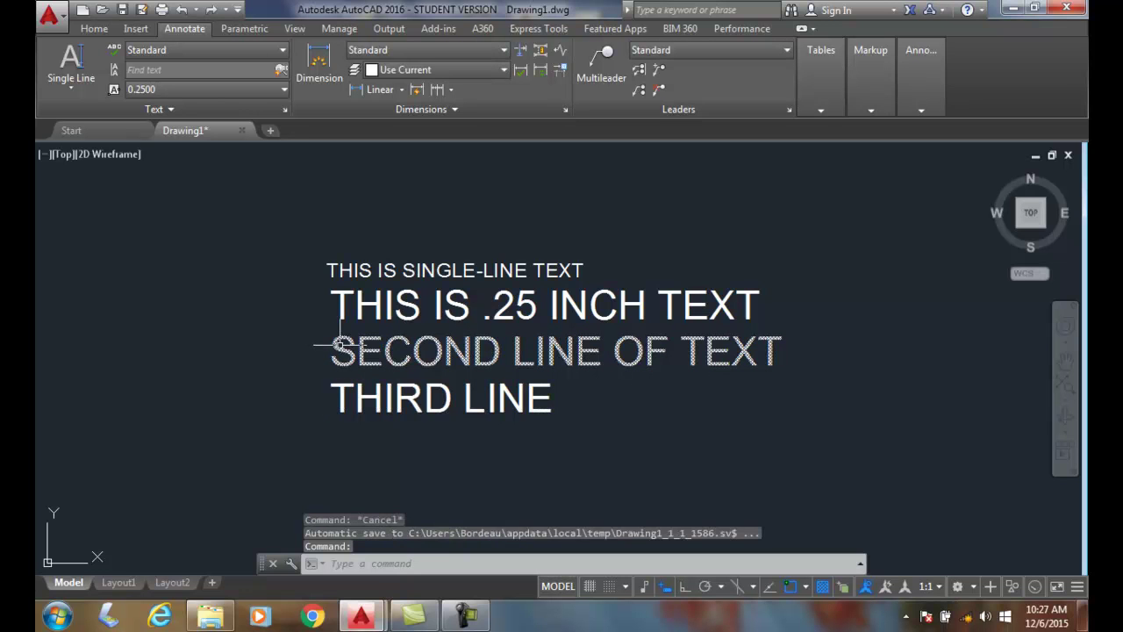
key(Escape)
click(339, 314)
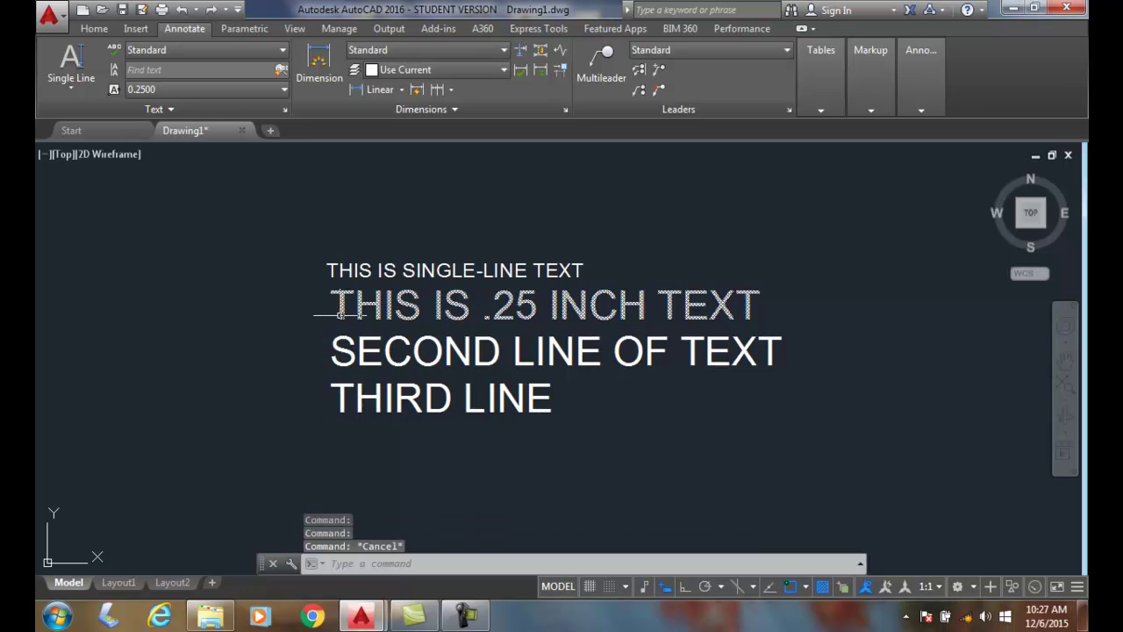
key(Escape)
scroll(340, 314, down, 2)
click(341, 314)
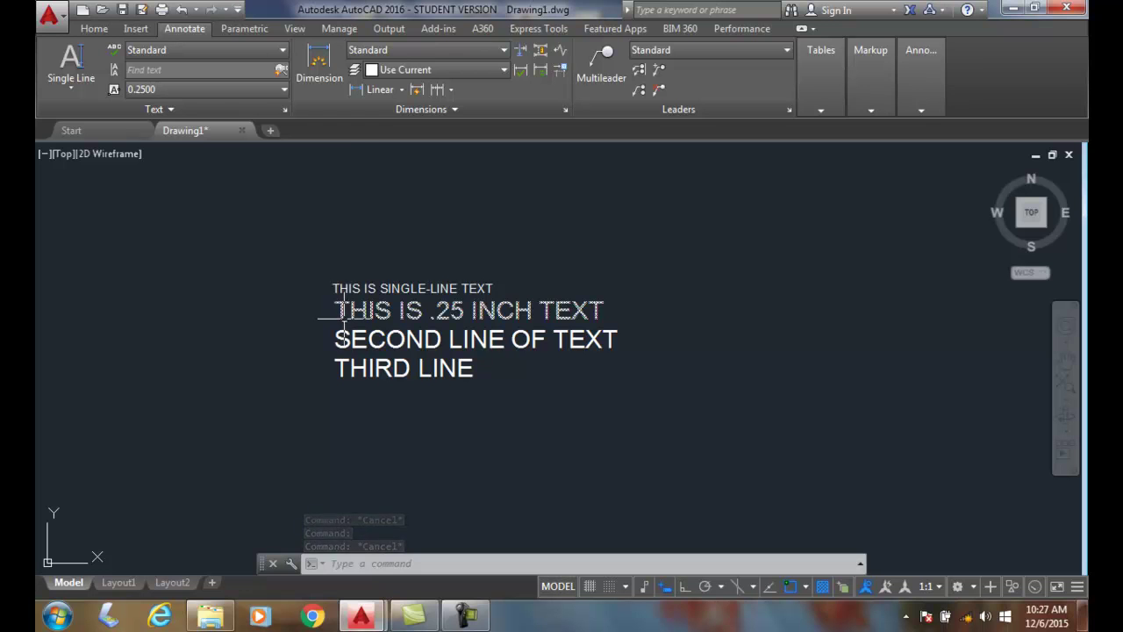
key(Escape)
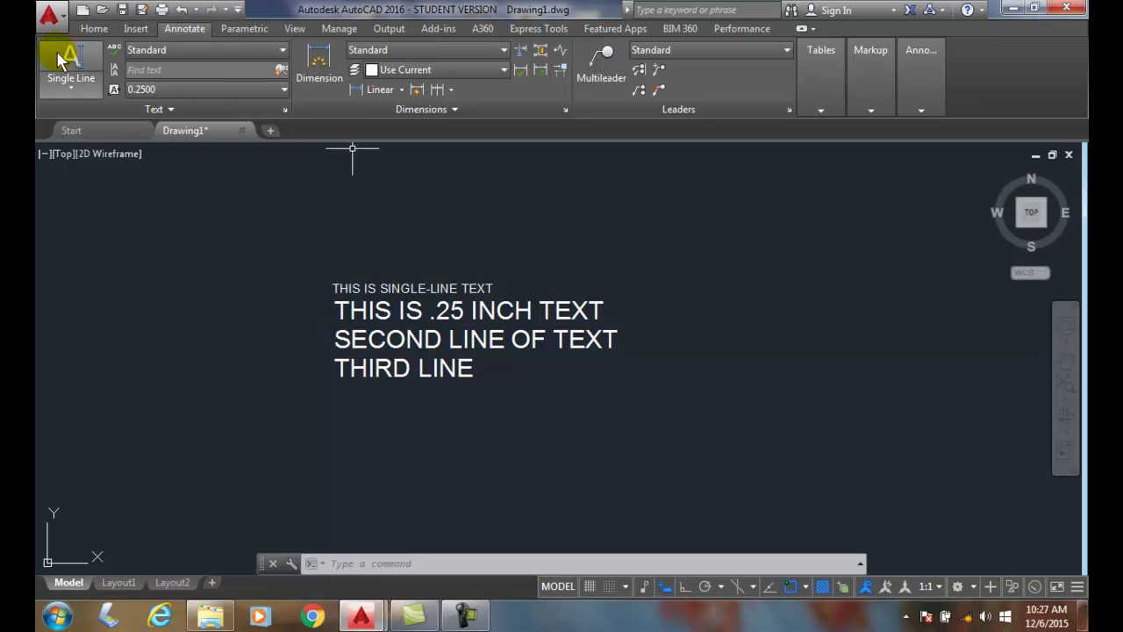
Place 'THIS IS A ROTATED TEXT 45 DEGREES' at 0.125 height, rotated 45°, right of existing text.
click(60, 58)
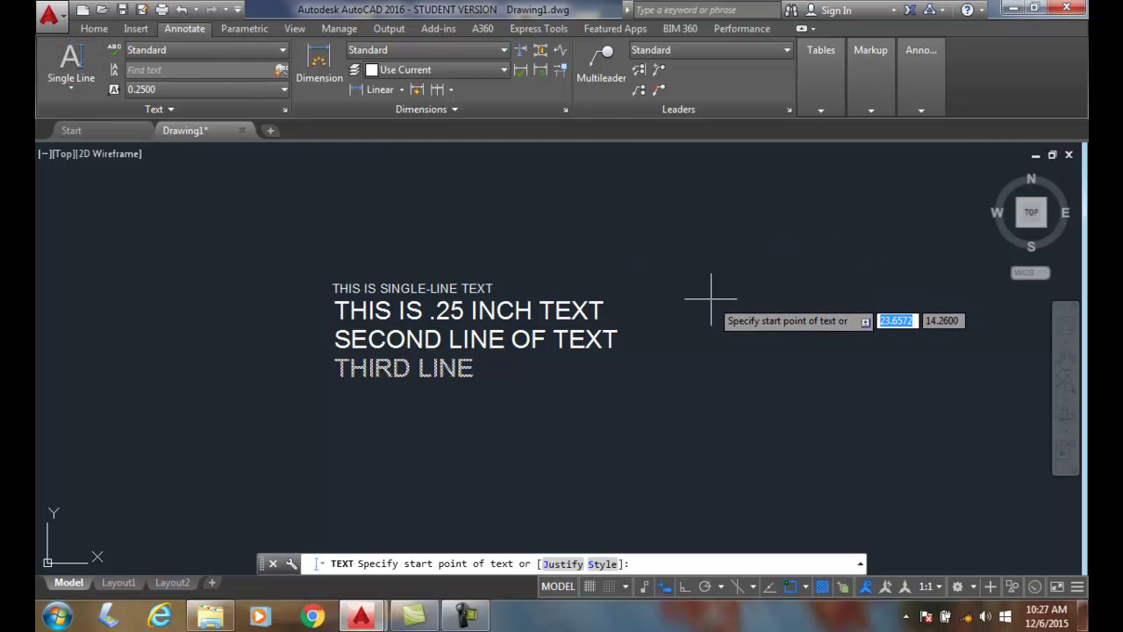
click(710, 299)
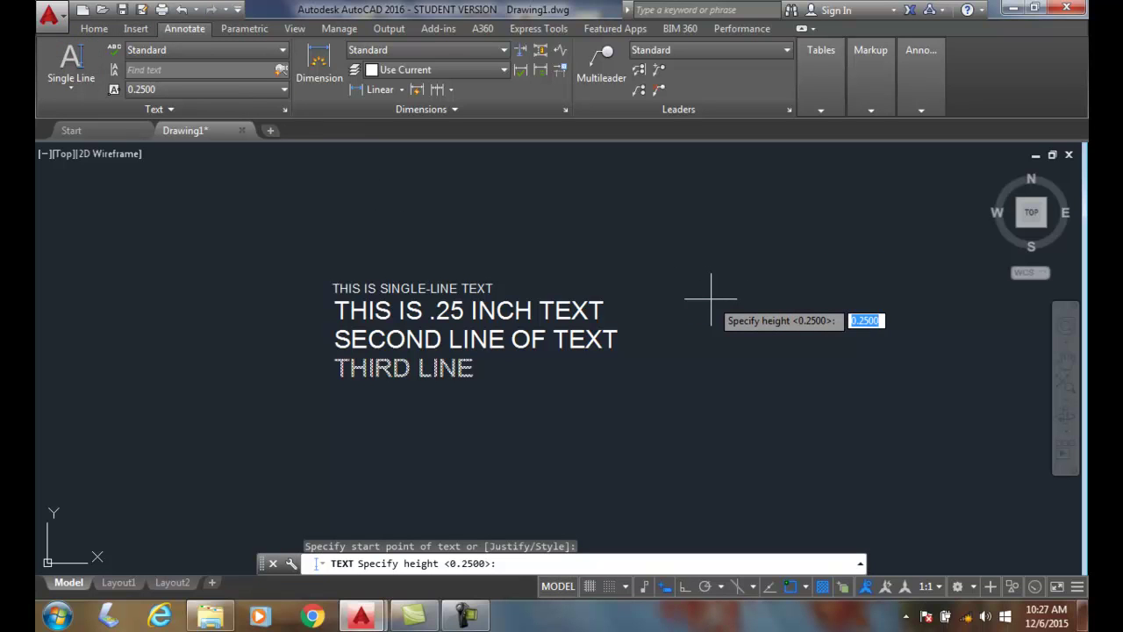
text(.125)
key(Return)
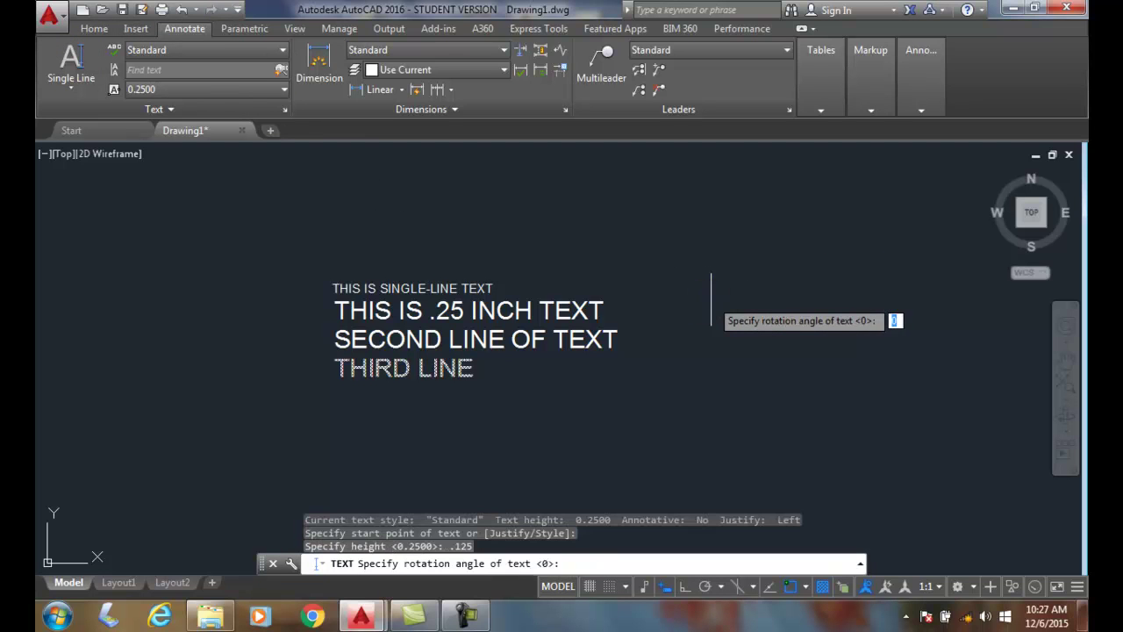
text(45)
key(Return)
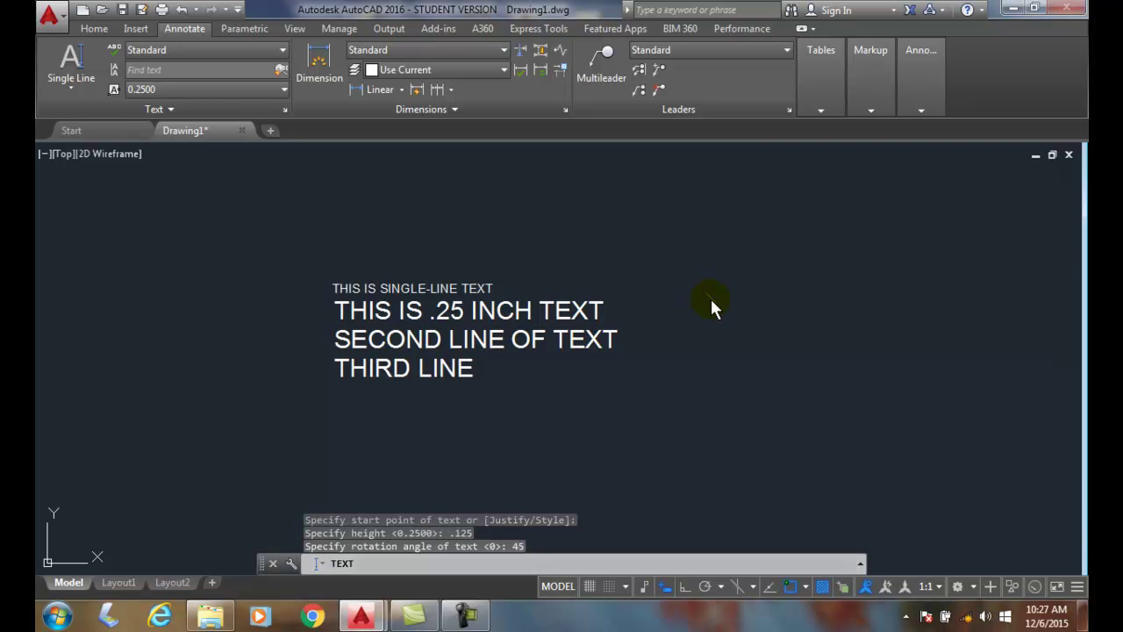
text(THIS IS A ROT)
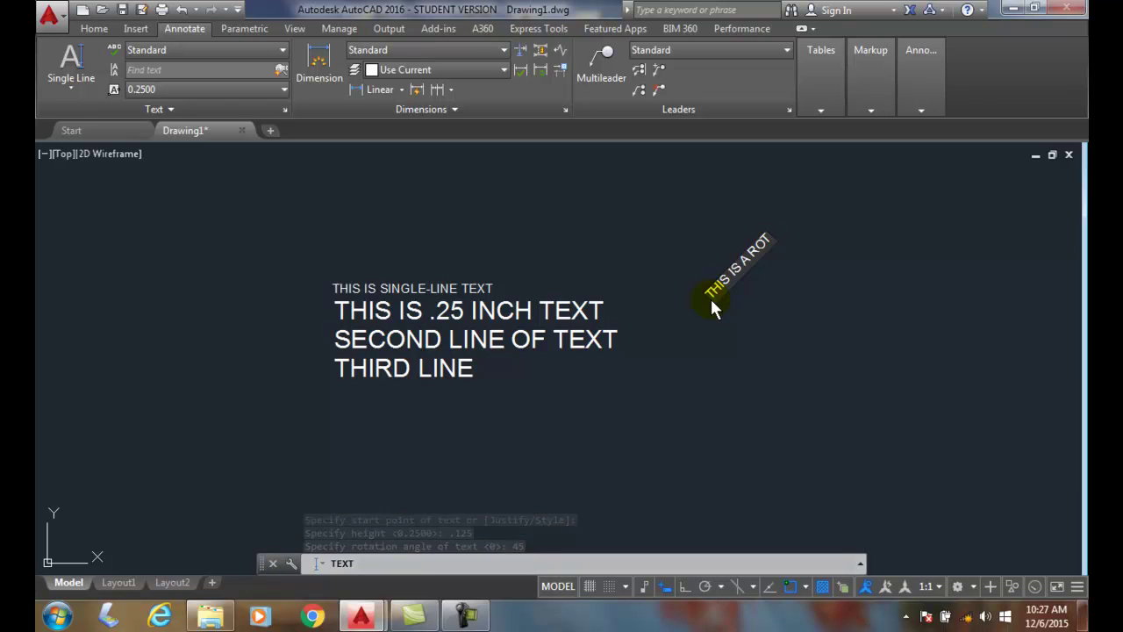
text(ATED TEXT 45)
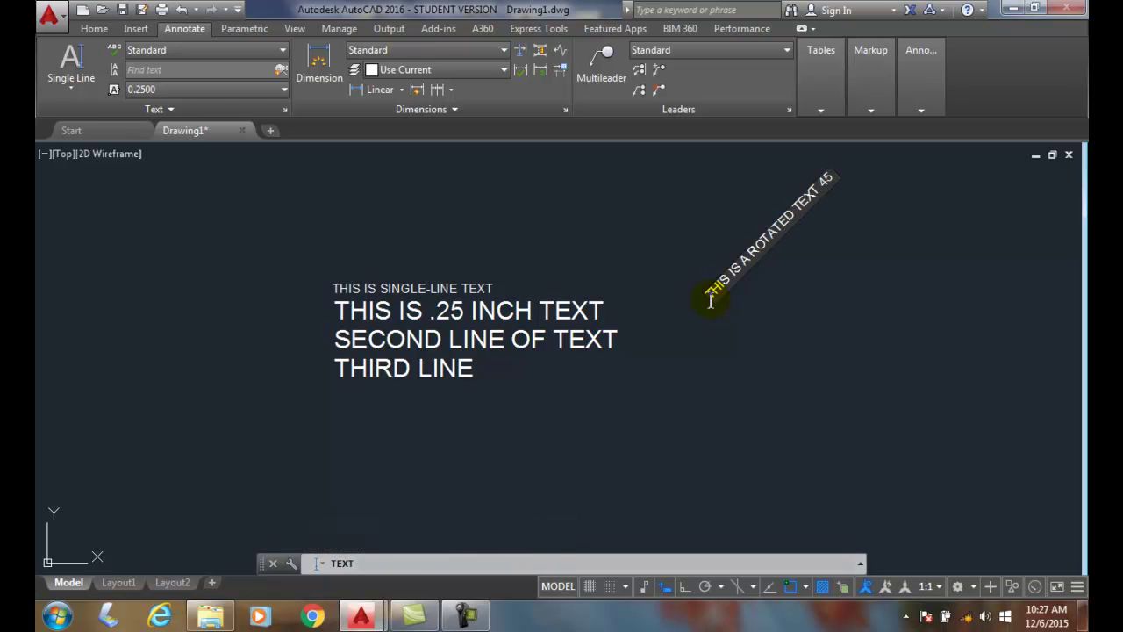
text( DEGREES)
key(Return)
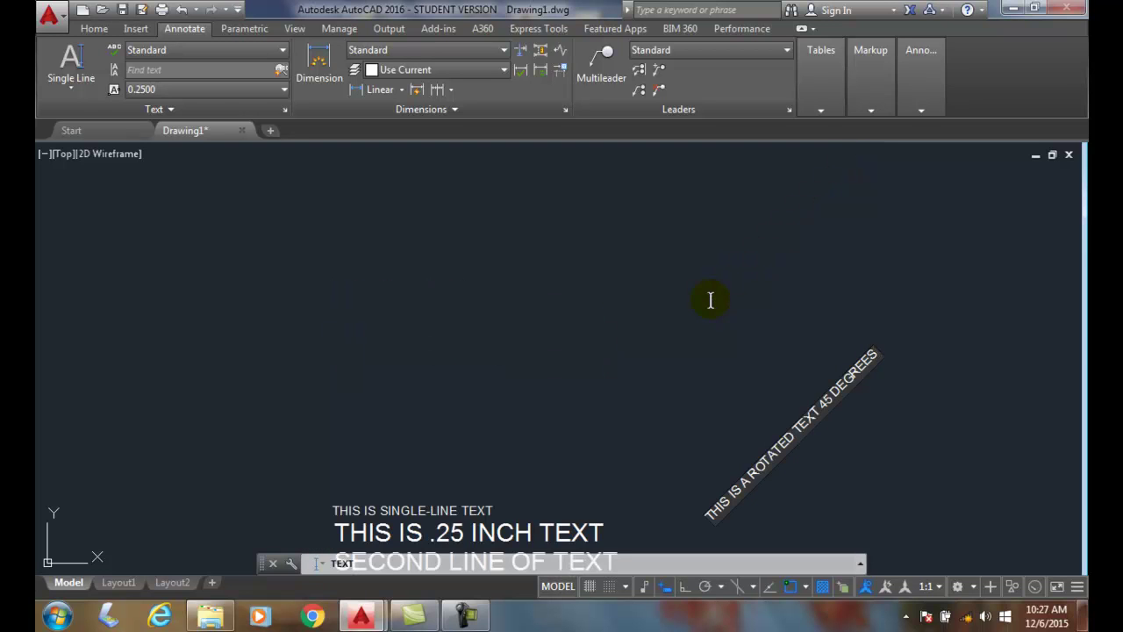
key(Return)
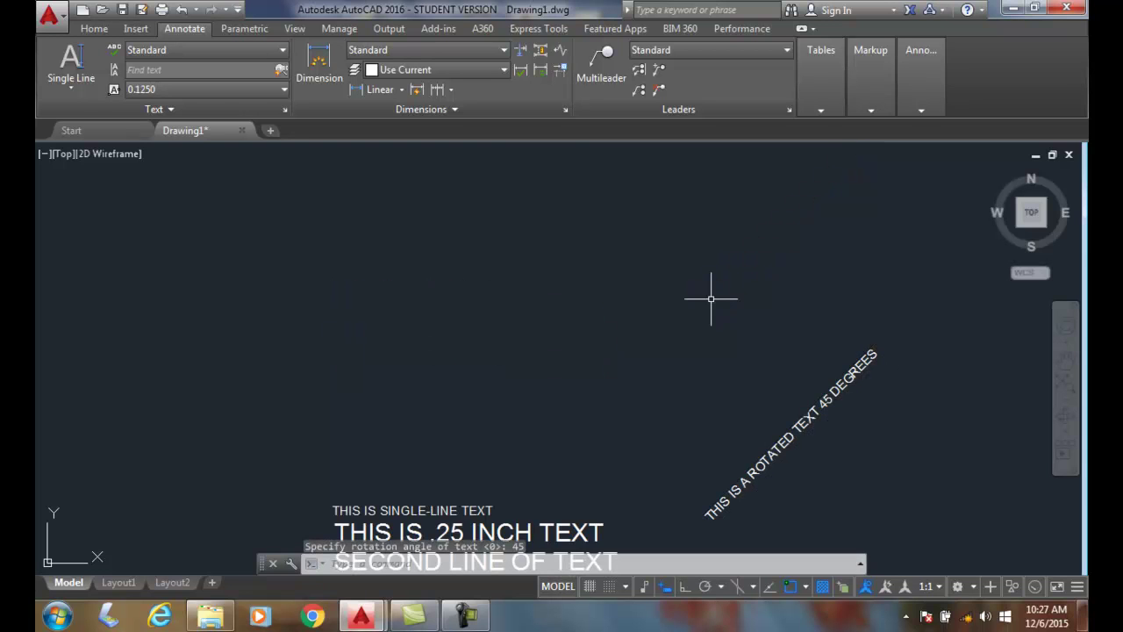
Place 'THIS IS -45 DEGREES' at 0.125 height, rotated -45°, below the 45° text.
scroll(710, 298, down, 2)
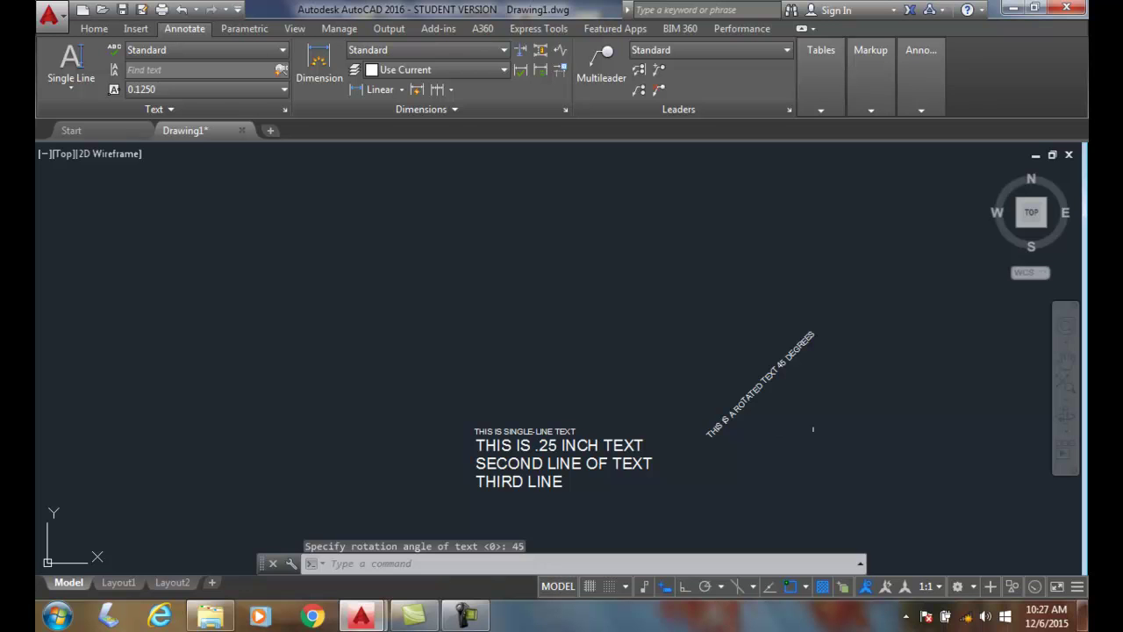
middle_drag(789, 401, 692, 356)
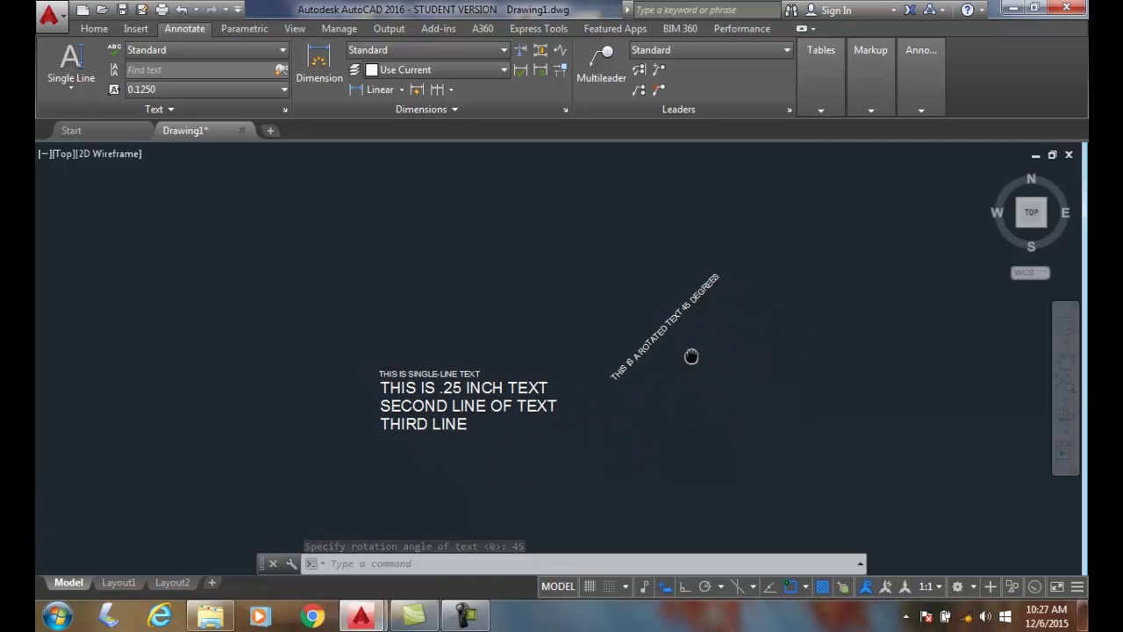
click(71, 63)
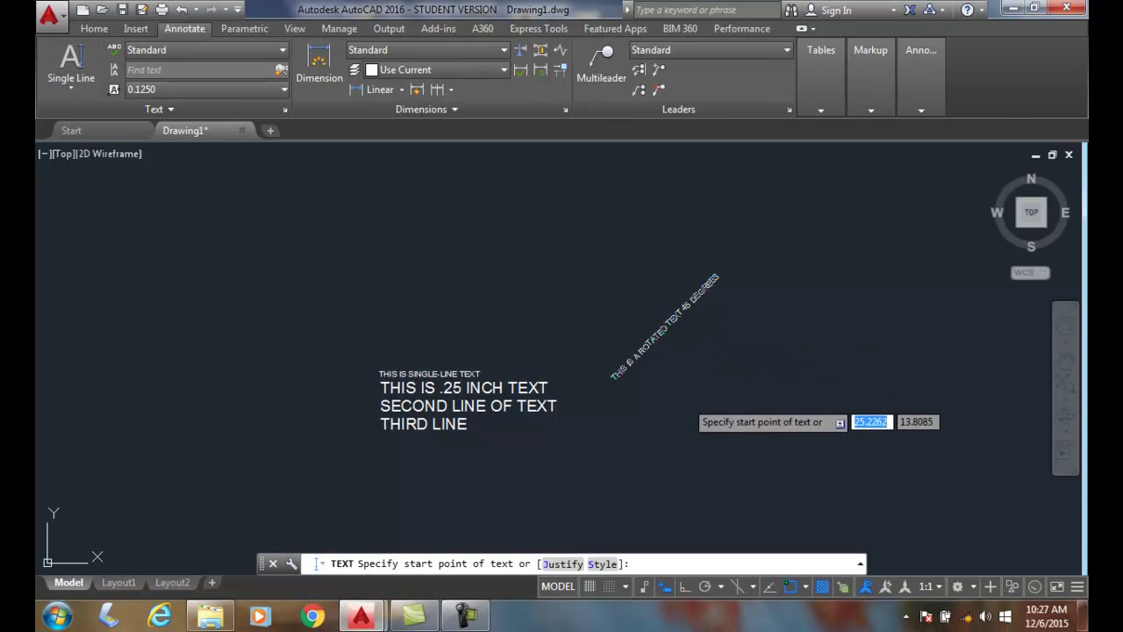
click(648, 410)
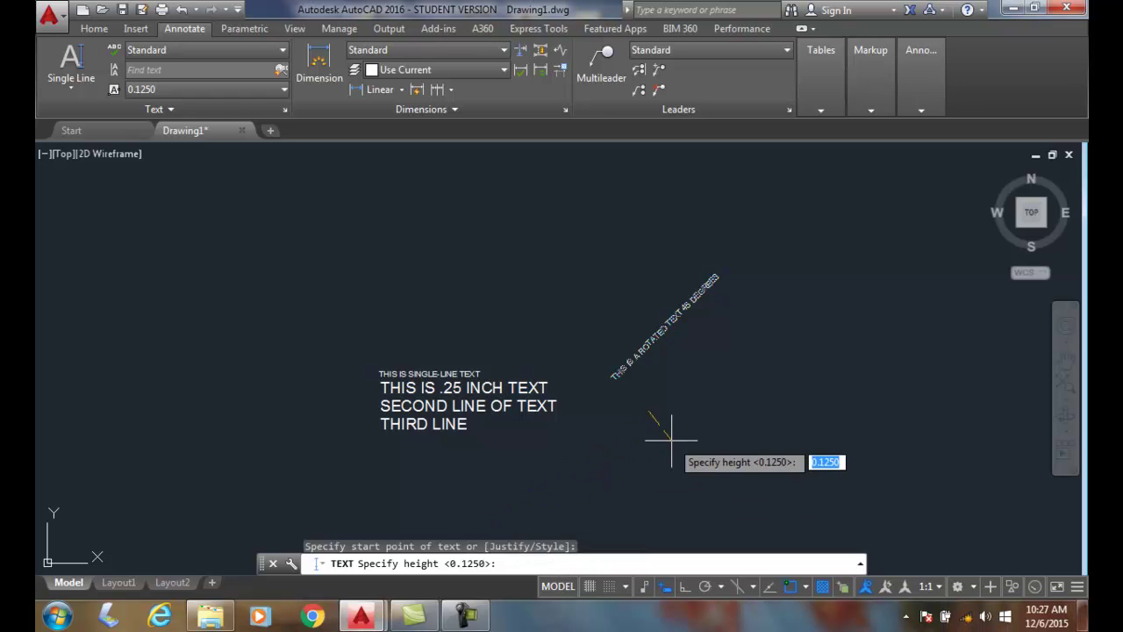
key(Return)
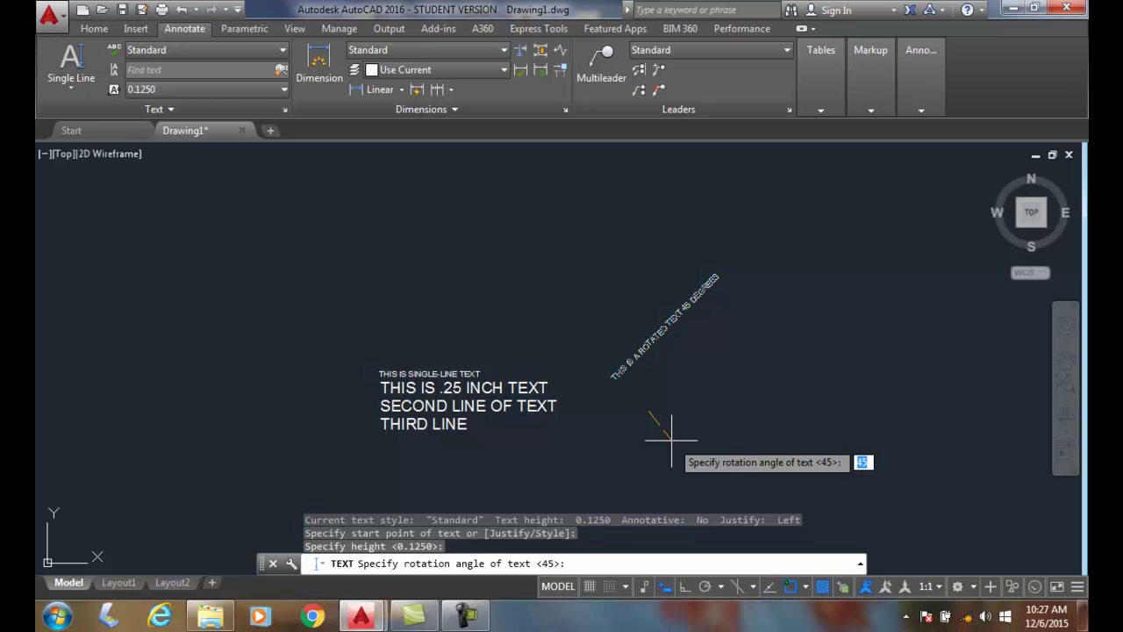
key(Return)
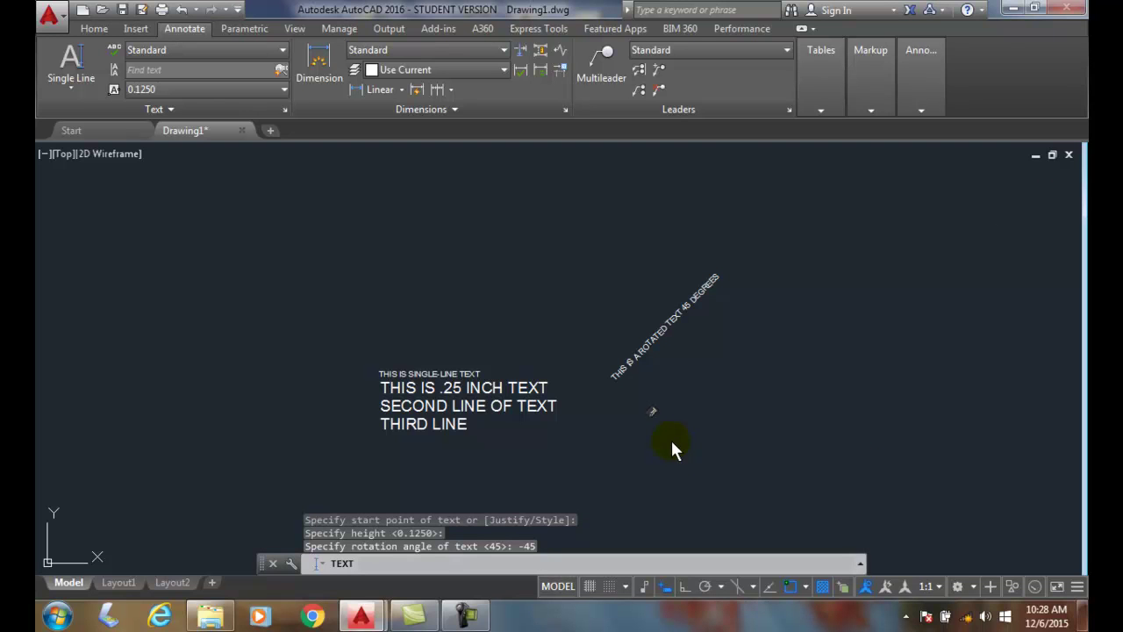
text(THIS)
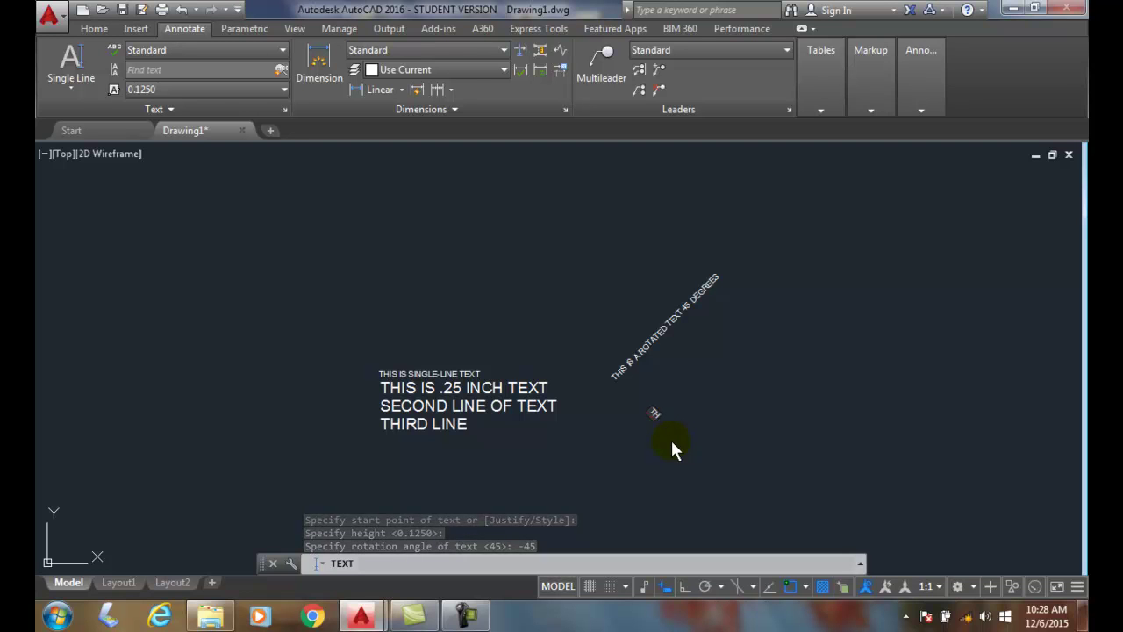
text( IS)
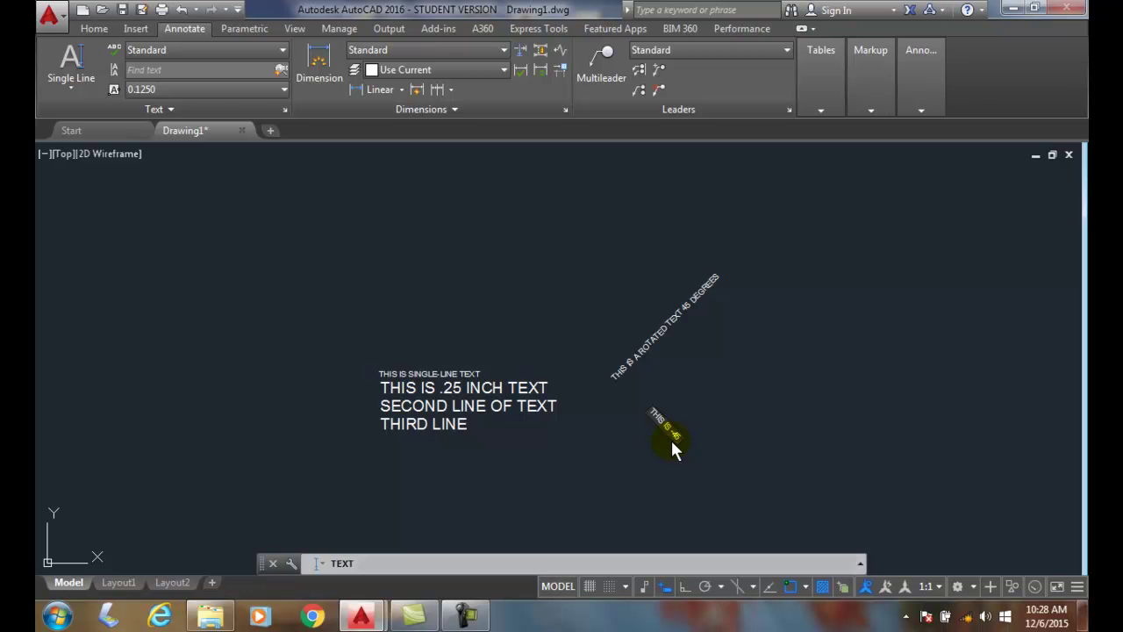
text( 45 DEGREES)
key(Return)
key(Return)
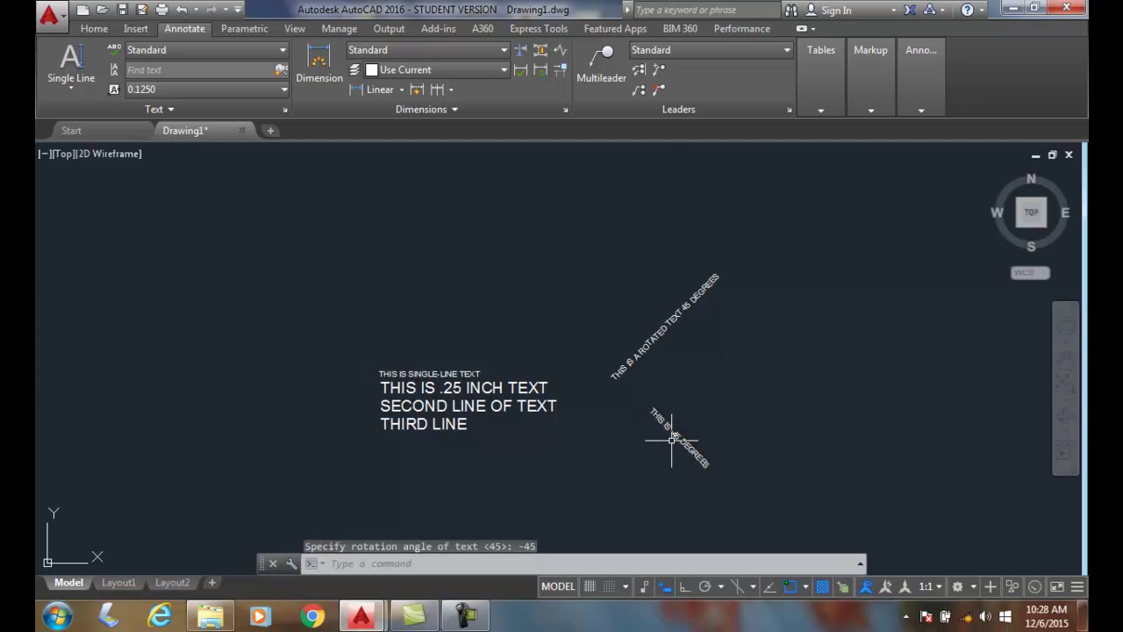
Place a horizontal 'HELLO' label at 0.125 height and 0° rotation beside the rotated texts.
scroll(671, 439, up, 4)
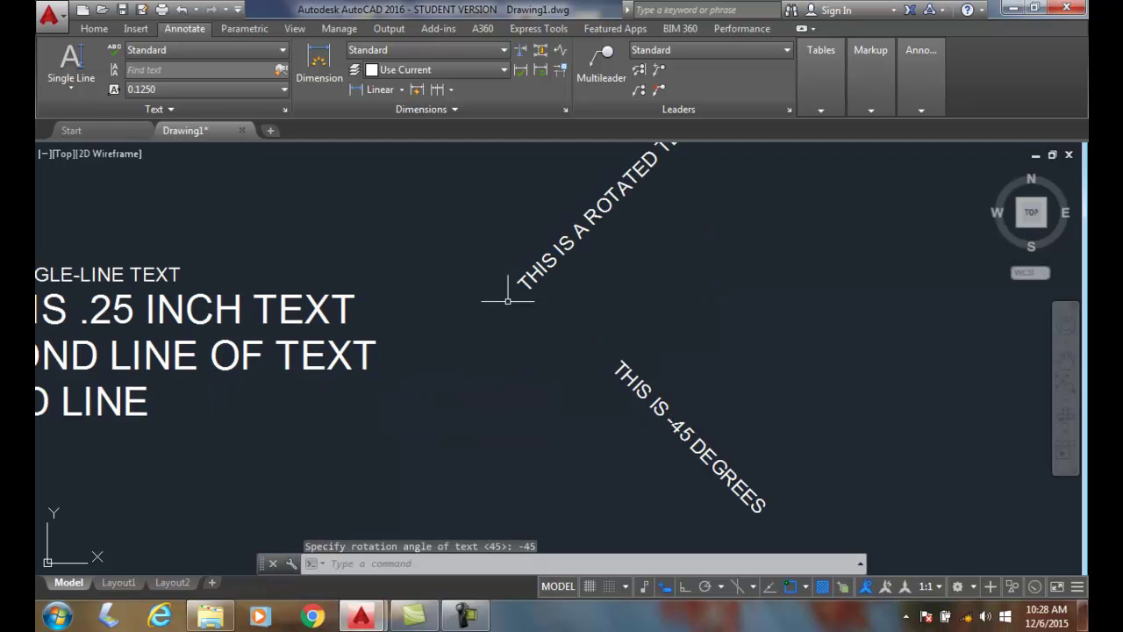
click(72, 71)
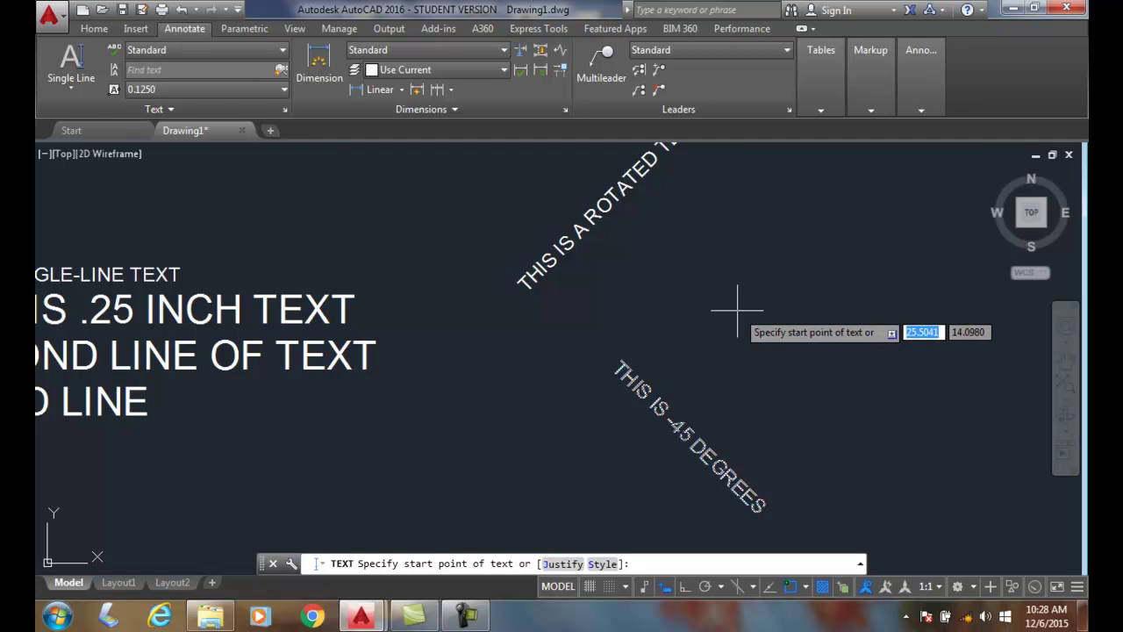
click(734, 310)
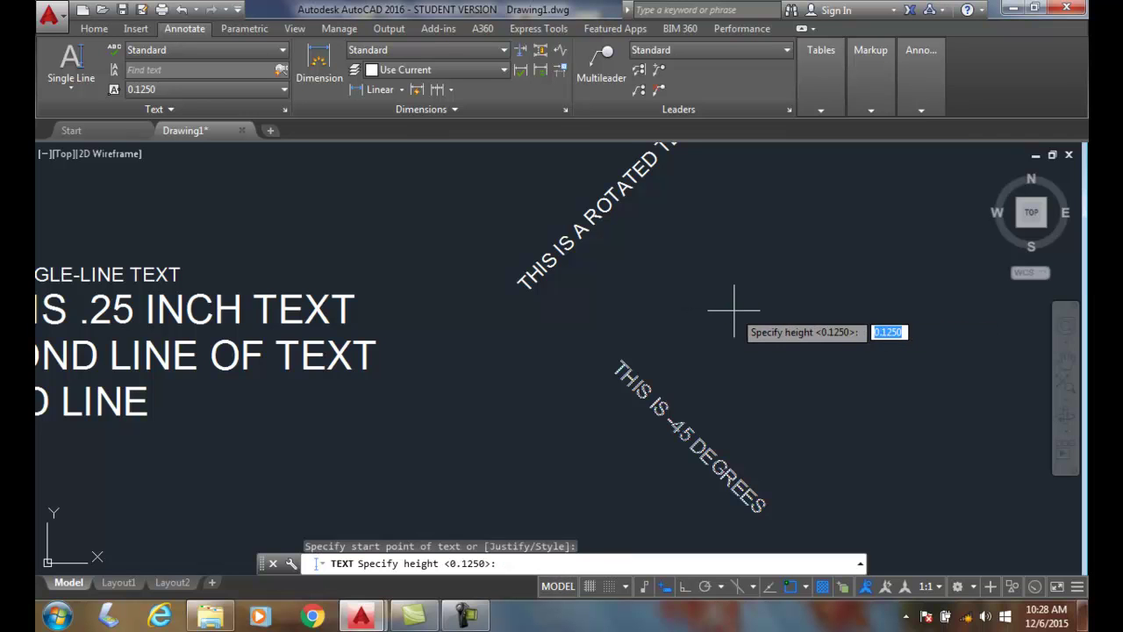
key(Return)
text(0)
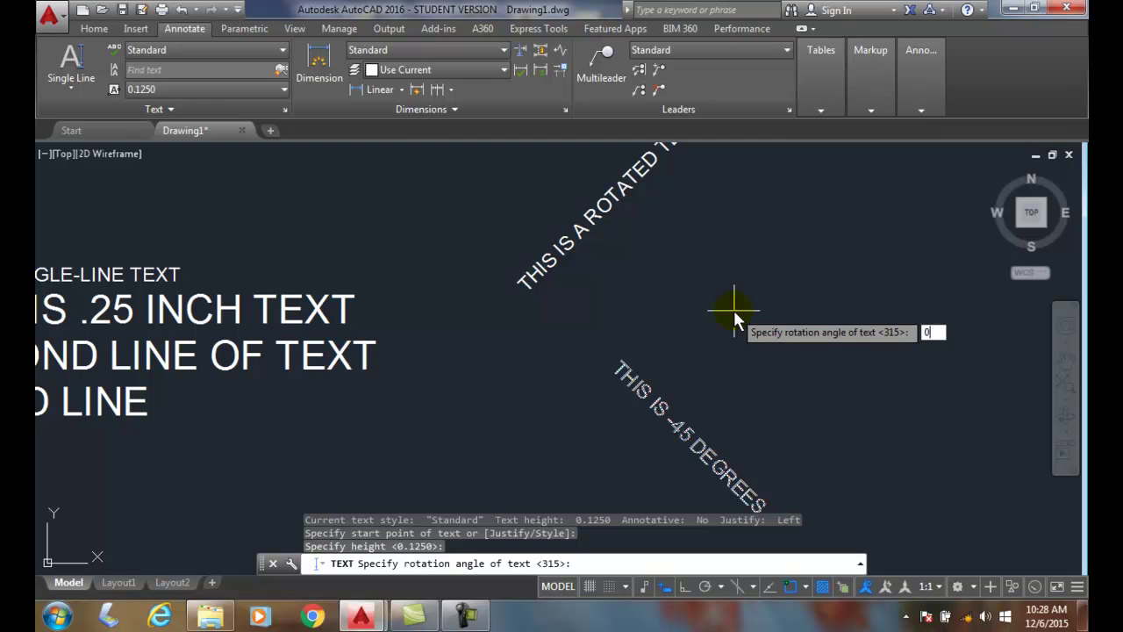
key(Return)
text(HELLO)
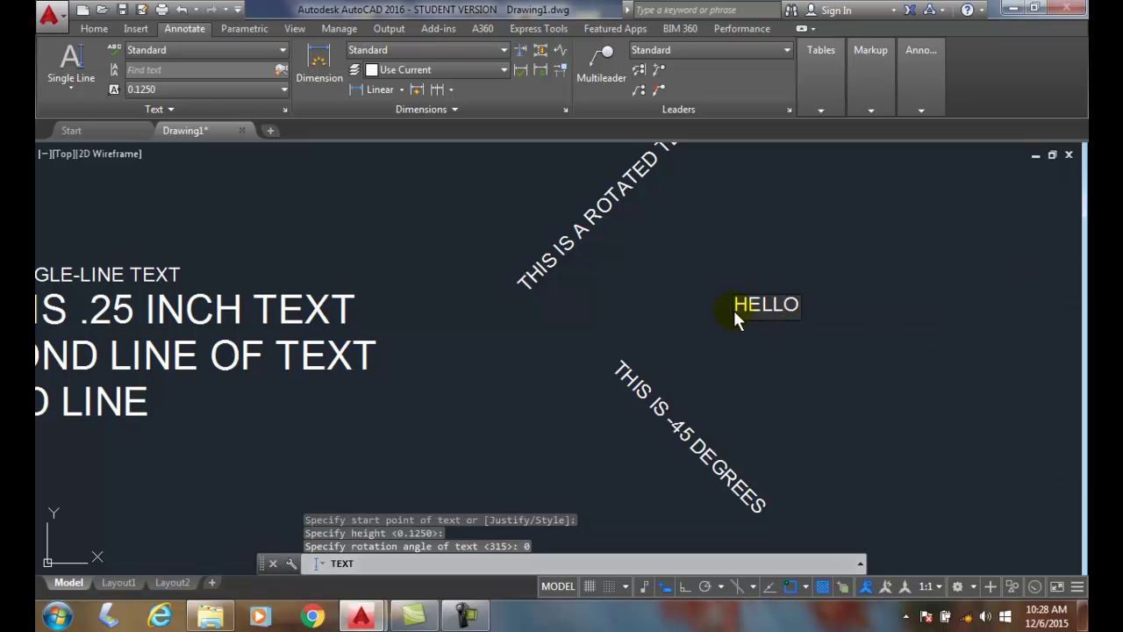
key(Return)
key(Return)
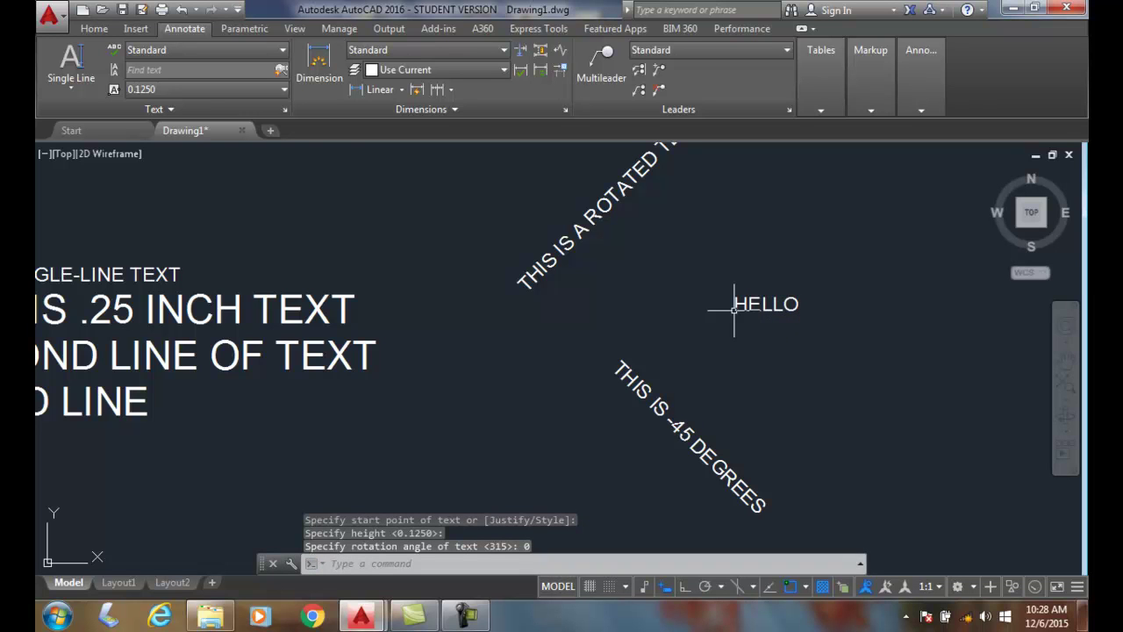
scroll(741, 304, down, 2)
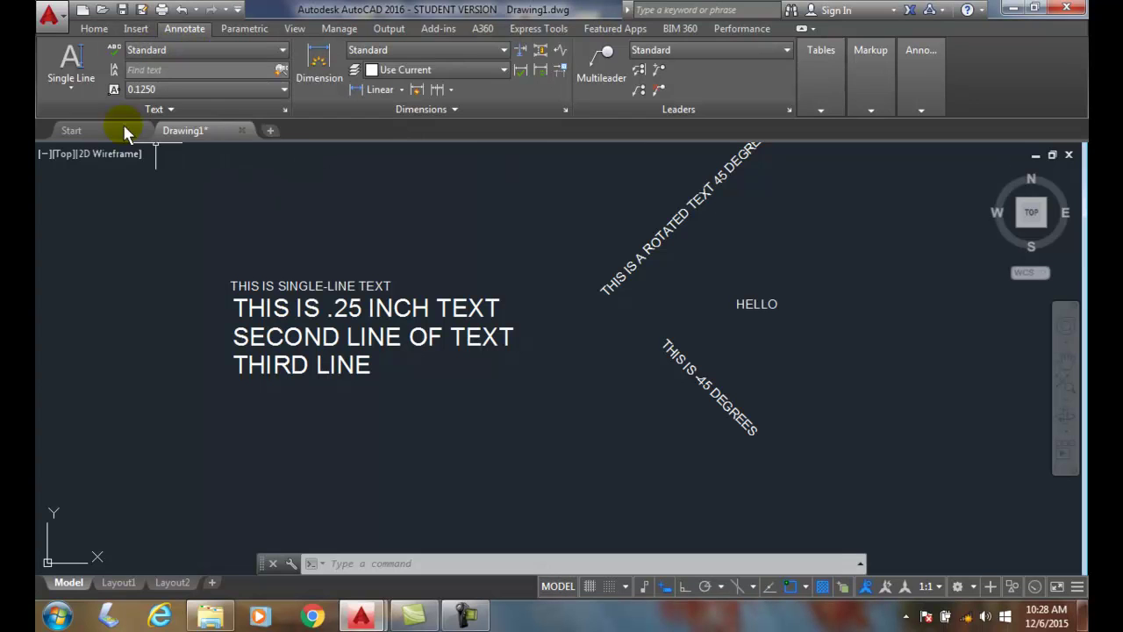
Display the Single Line Justify options on the command line, then cancel the command.
click(70, 63)
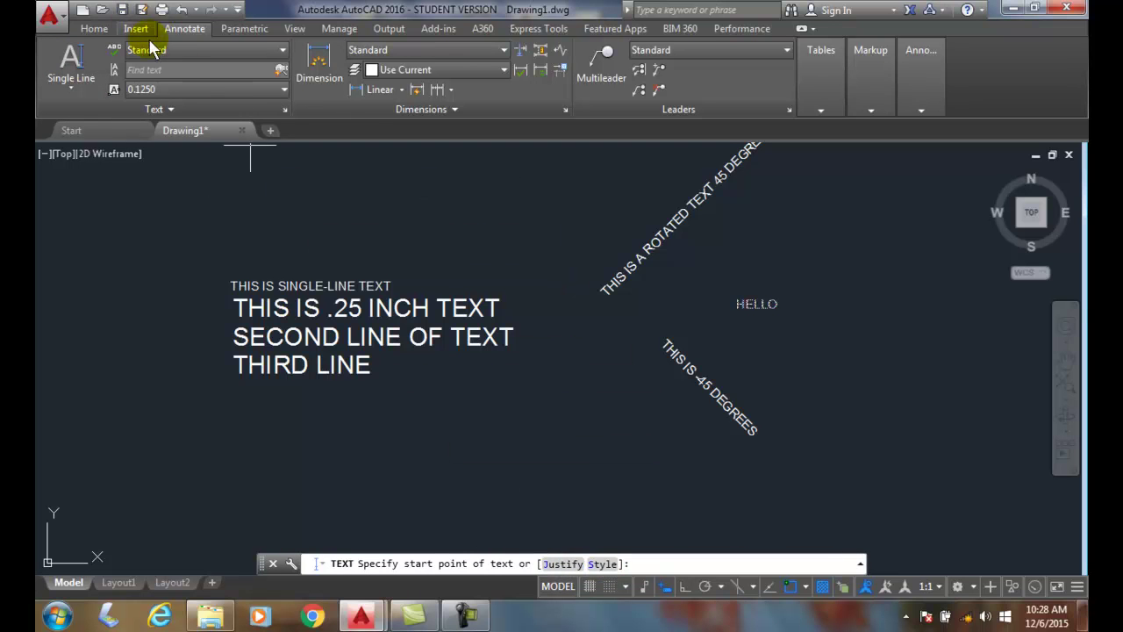
click(603, 564)
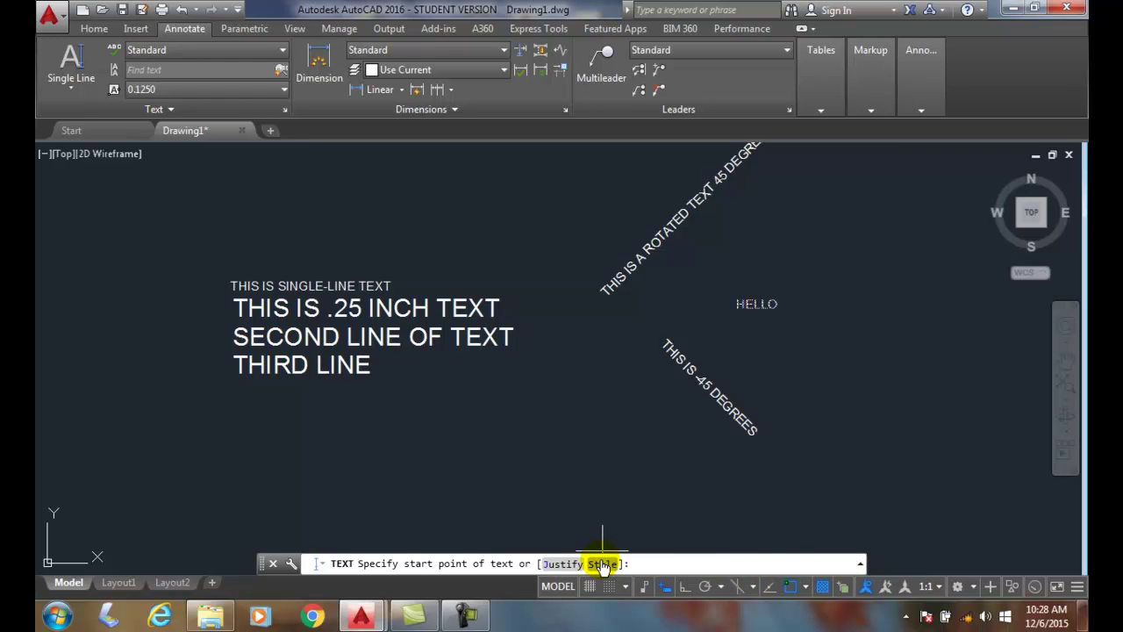
click(554, 564)
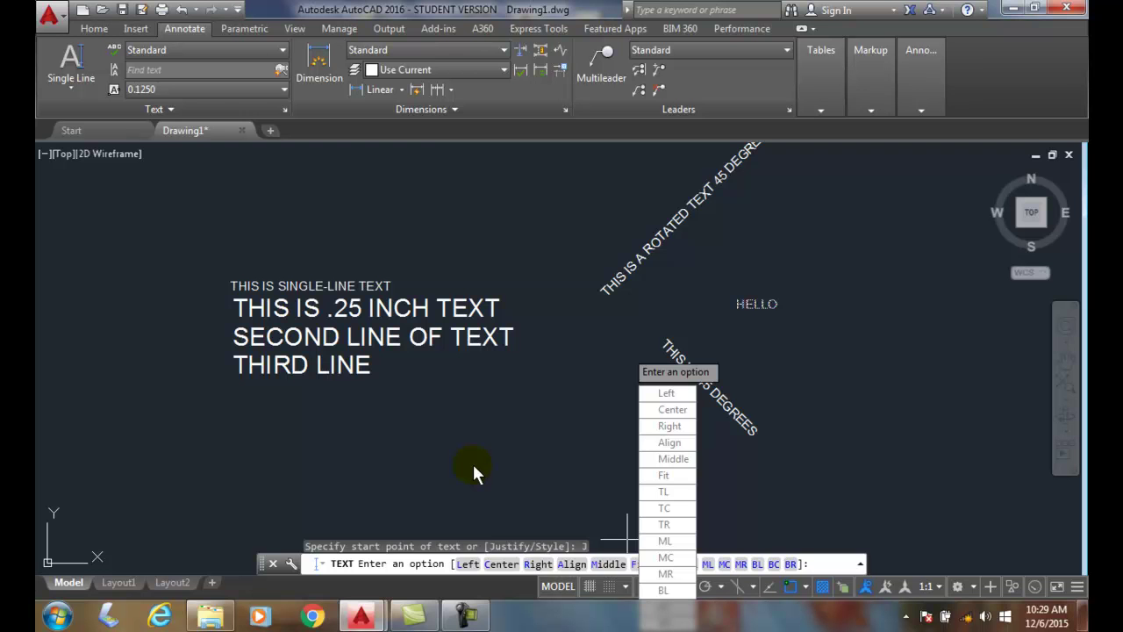
key(Escape)
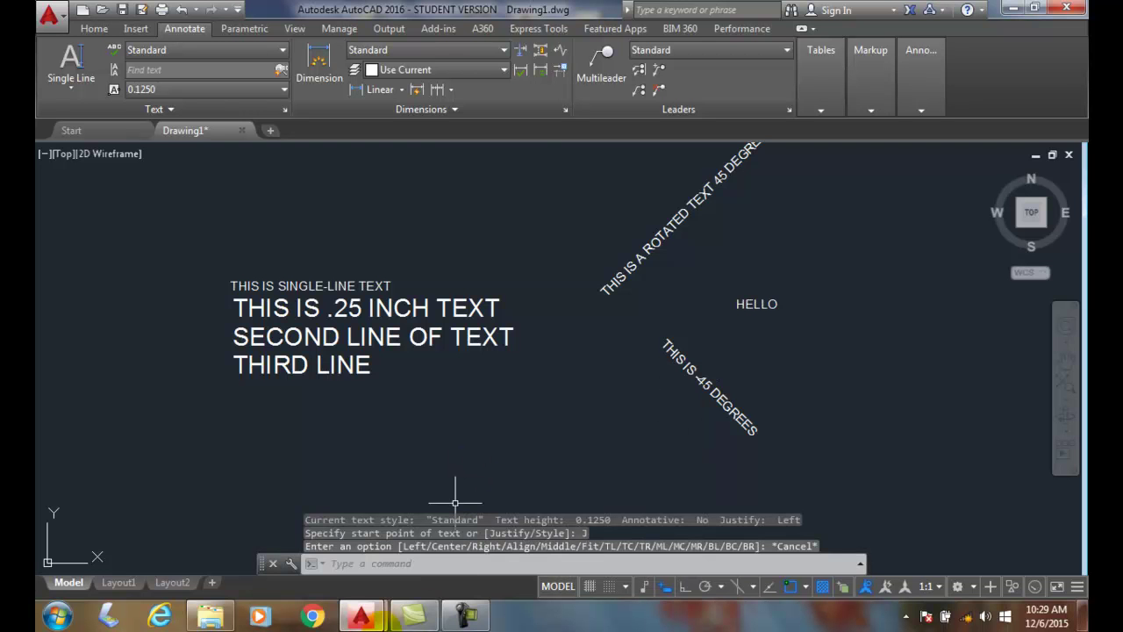
Switch to the AutoCAD Help window showing the Aligning Single-Line Text topic.
mouse_move(379, 621)
click(439, 561)
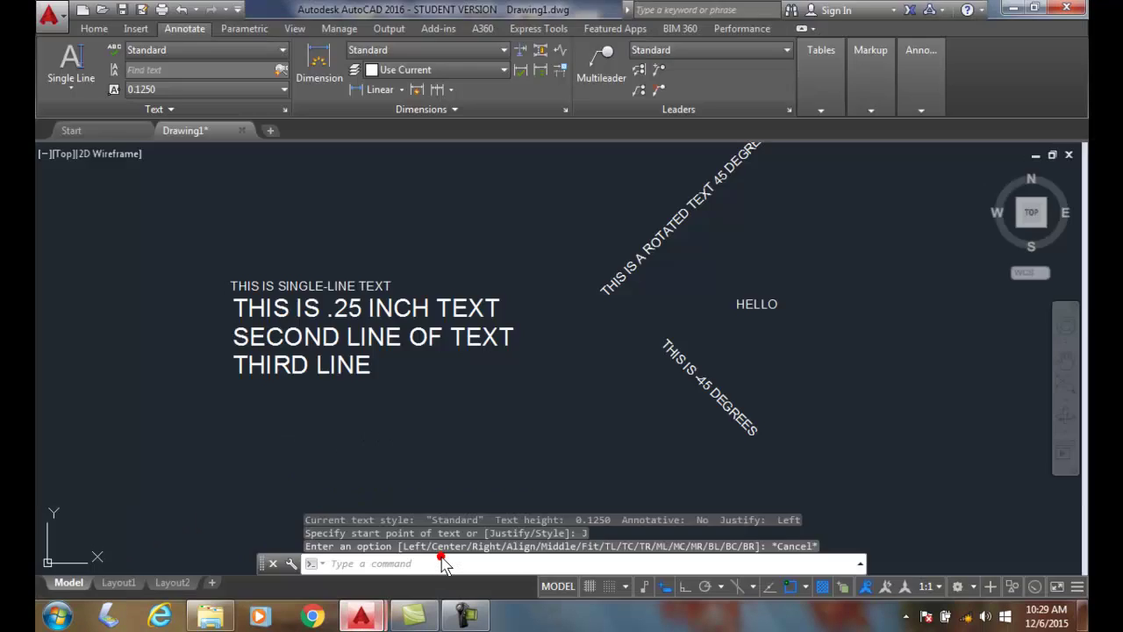
drag(1071, 254, 1056, 375)
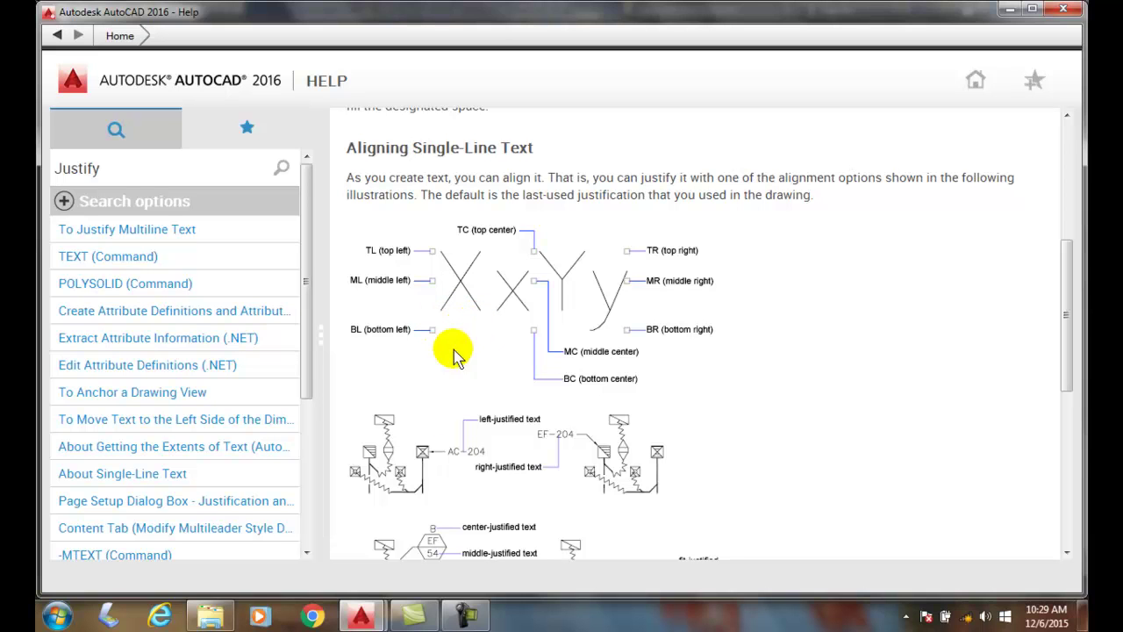
Minimize the Help window to return to the drawing.
click(1010, 12)
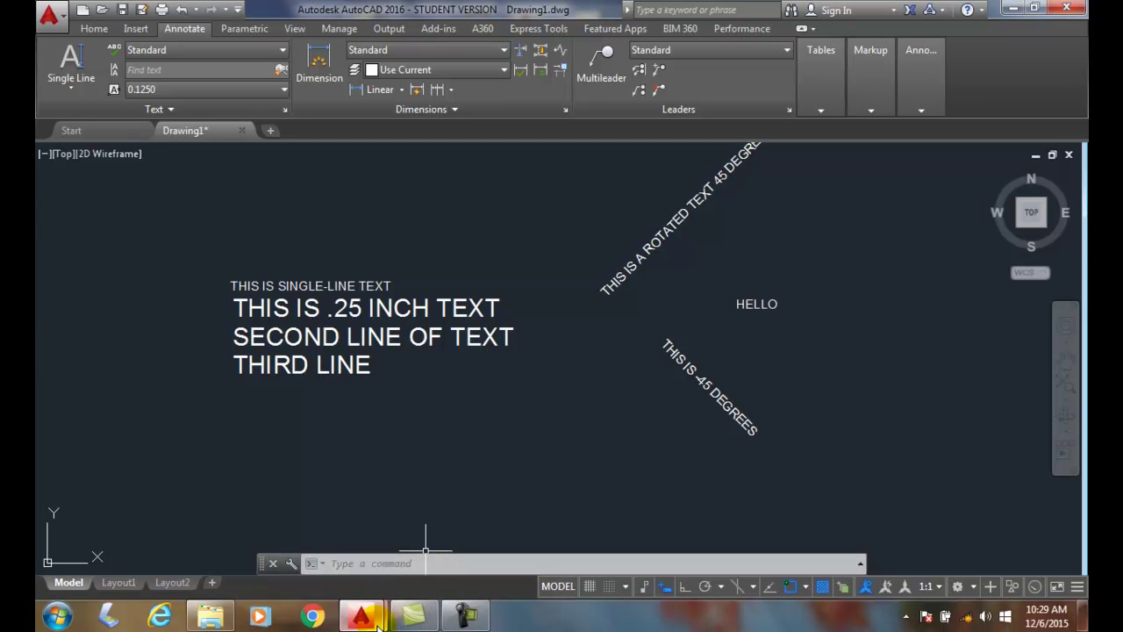
key(Escape)
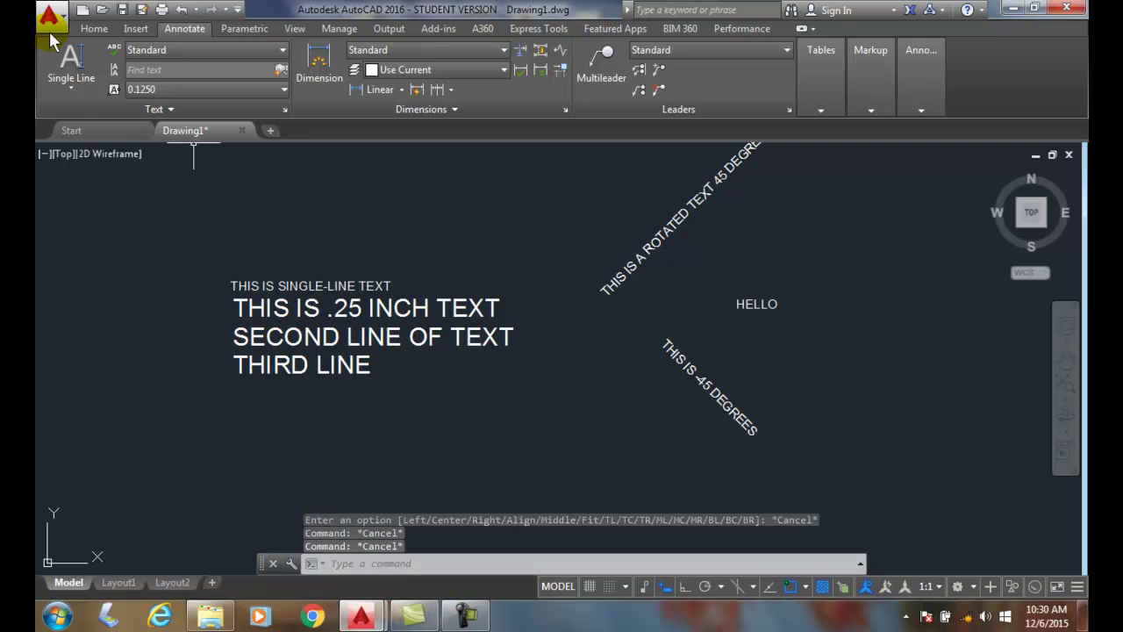
click(71, 60)
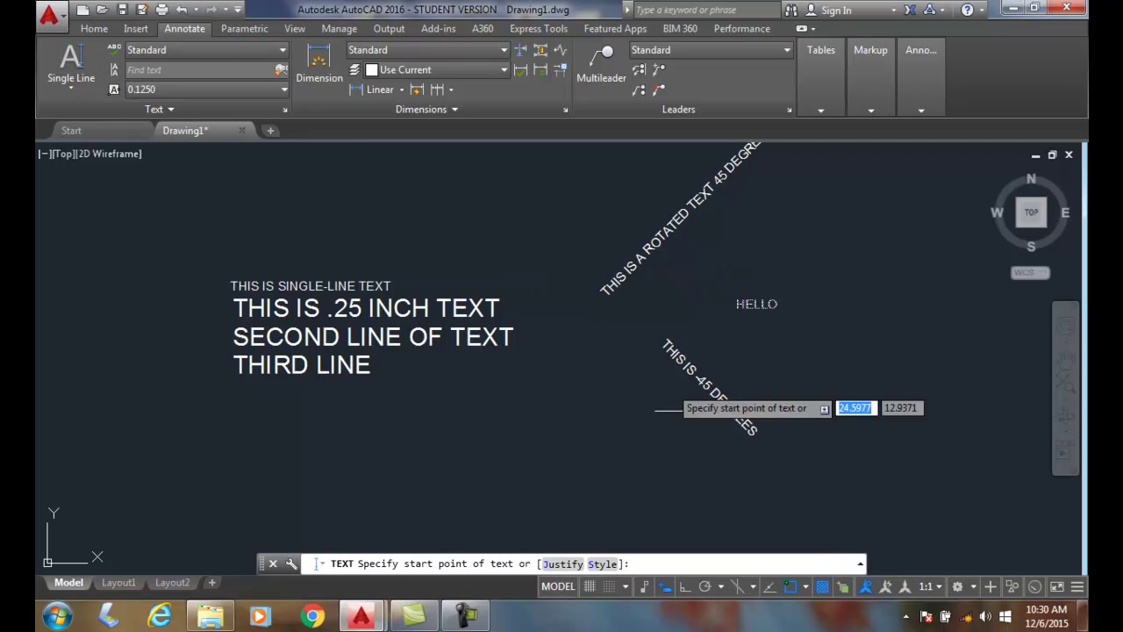
click(554, 564)
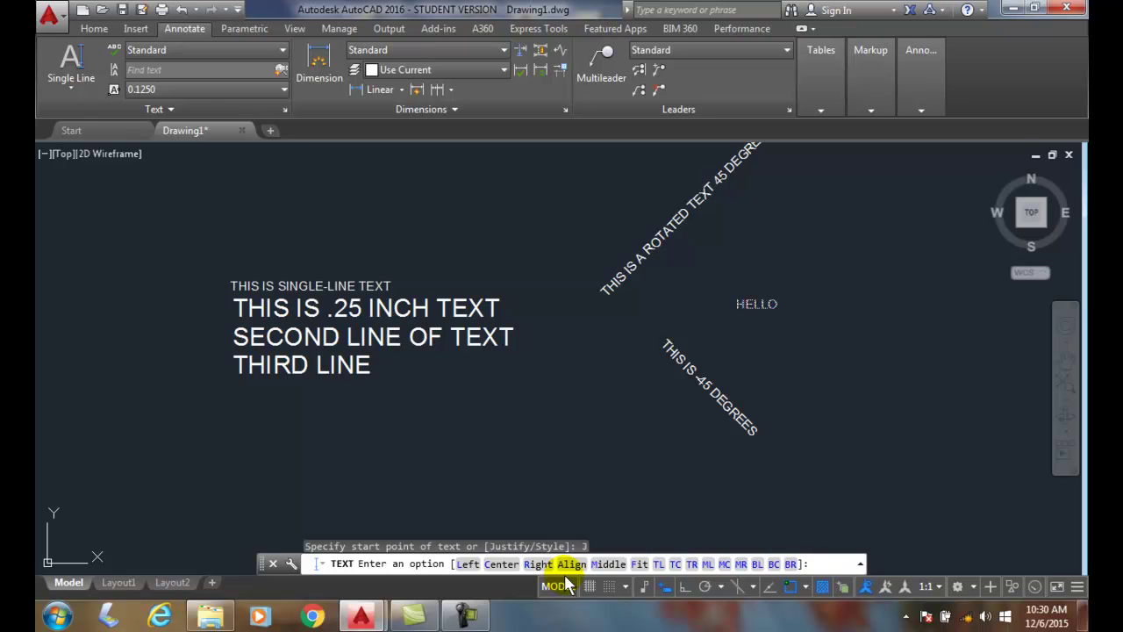
key(Down)
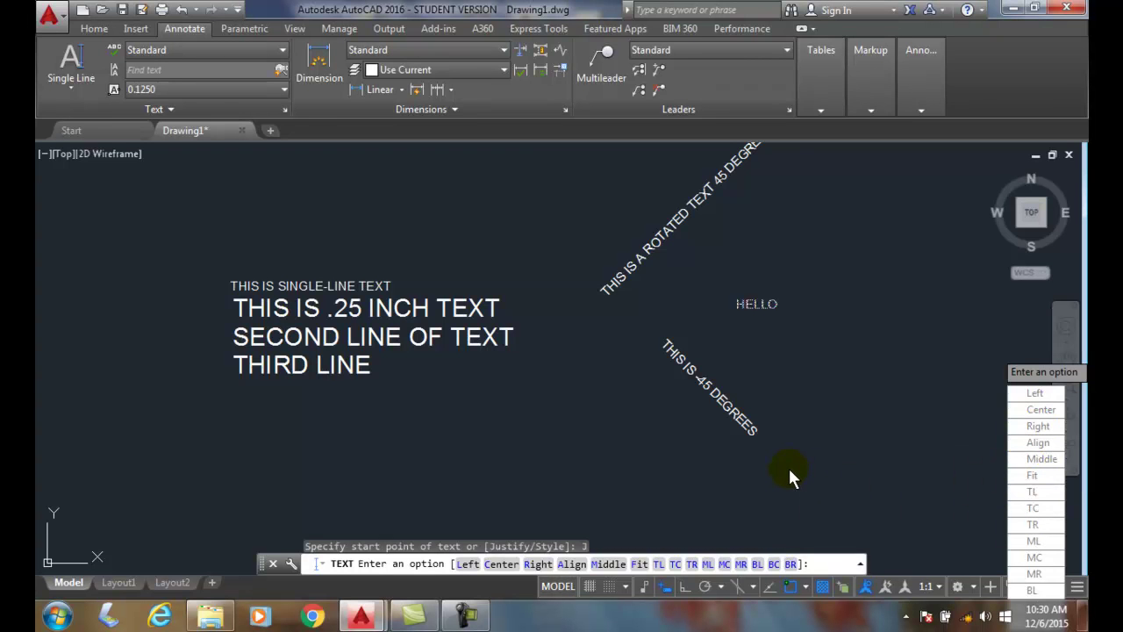
key(Escape)
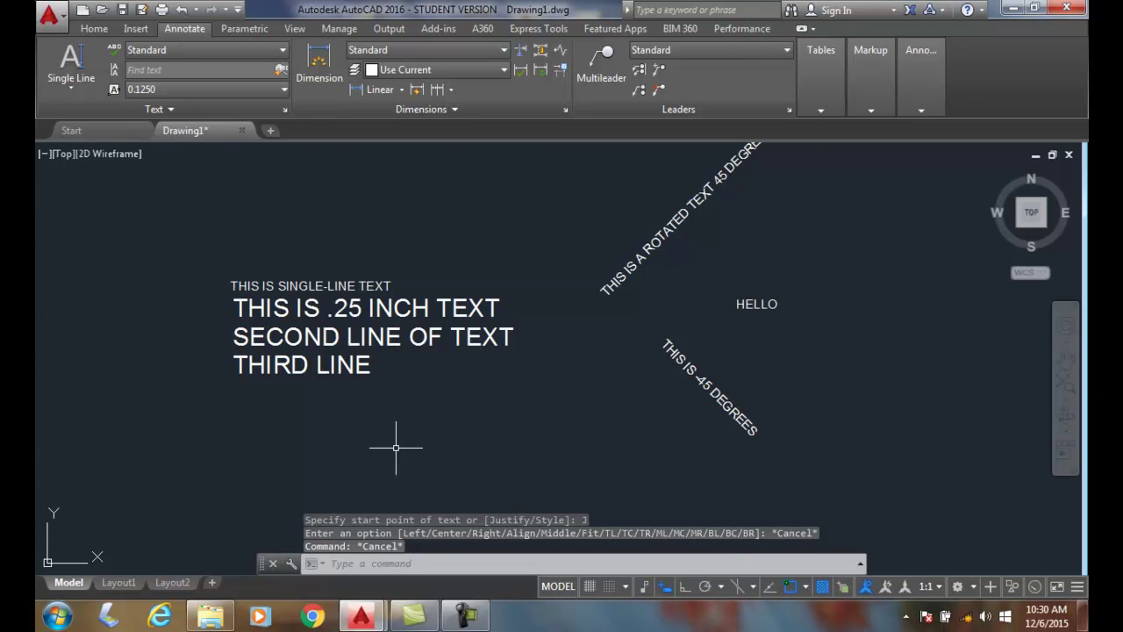